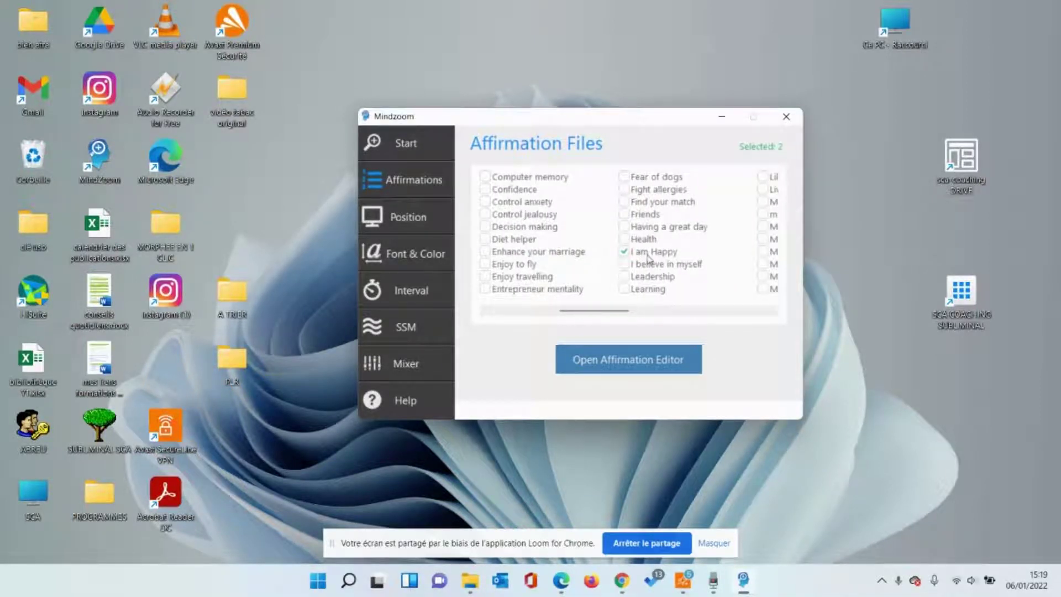
left_click(648, 254)
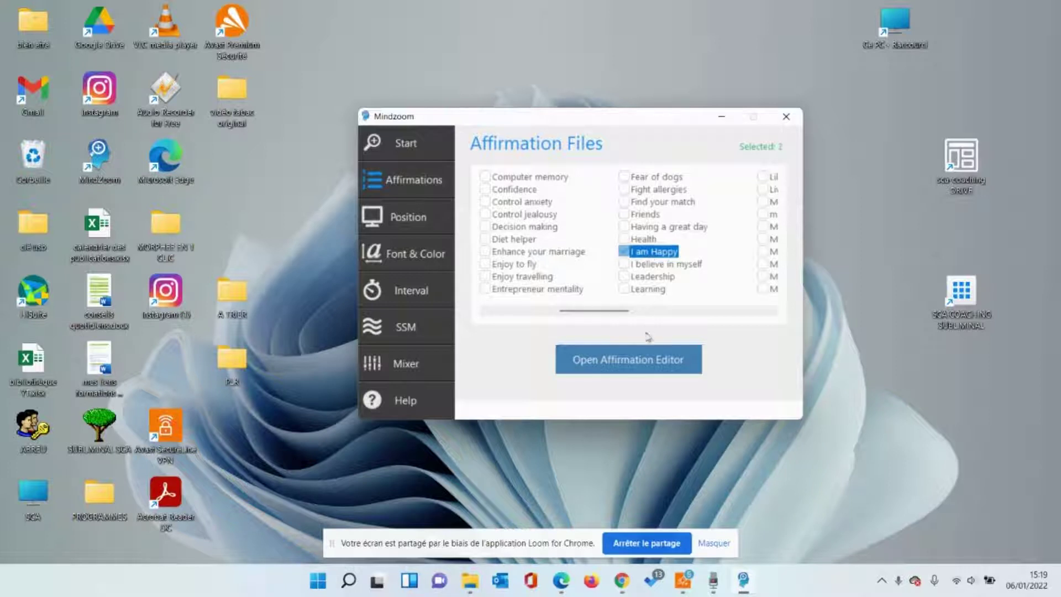
left_click(644, 359)
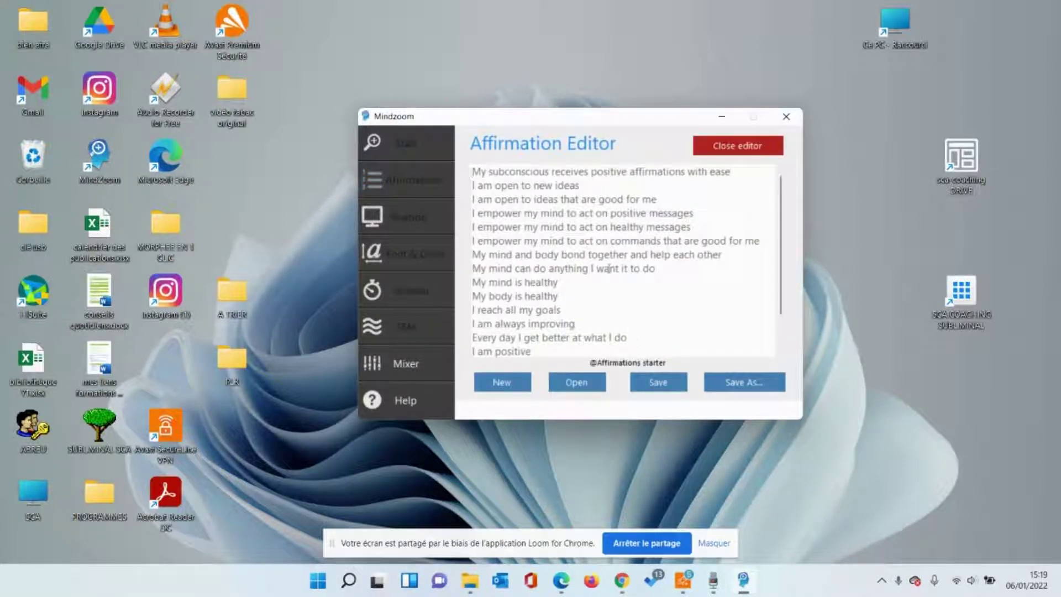
scroll(608, 268, "down", 1)
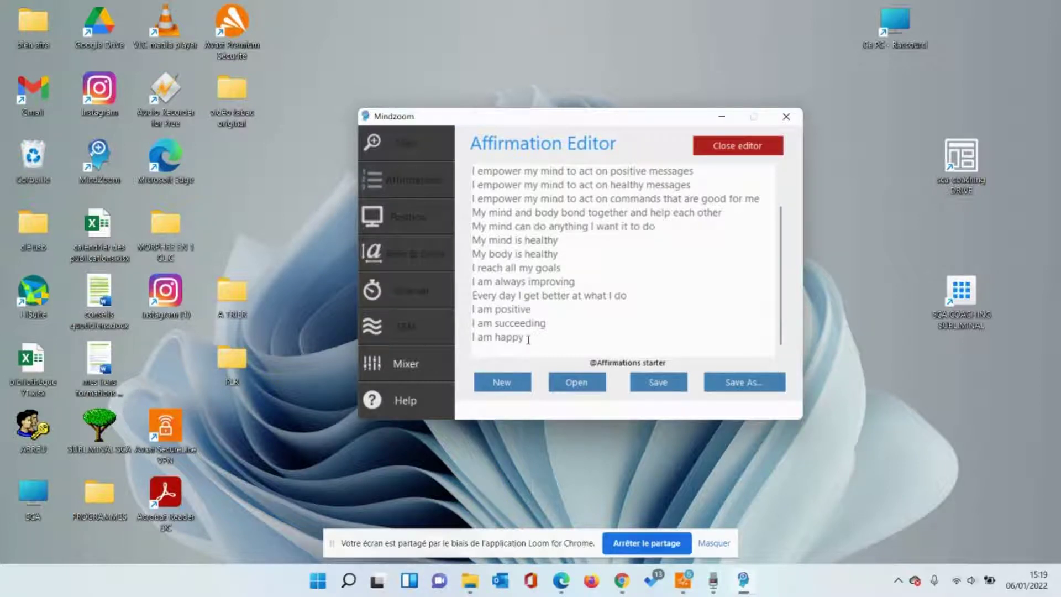
left_click_drag(529, 339, 470, 343)
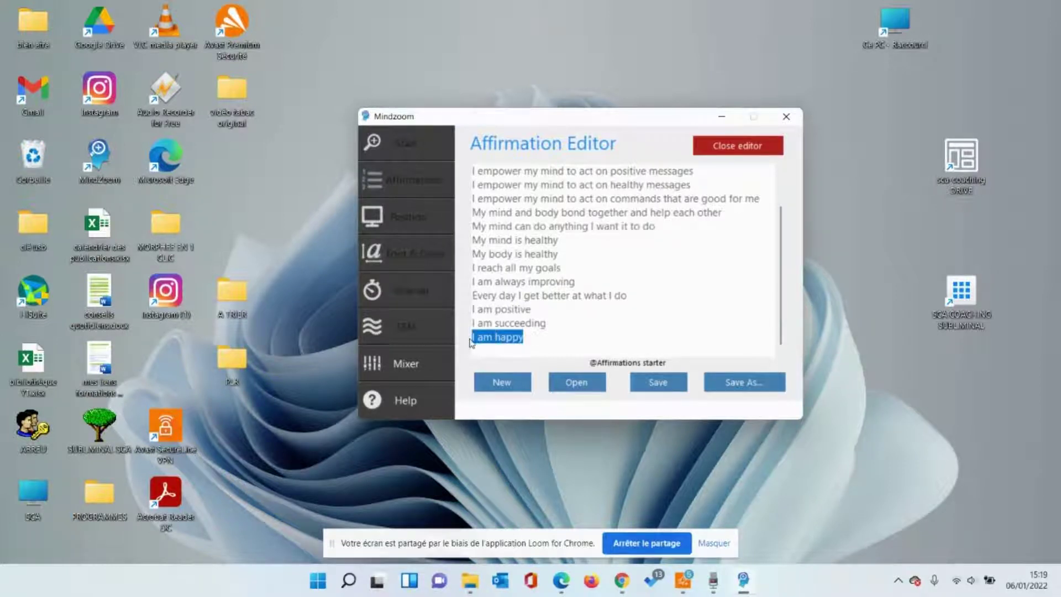
type("je")
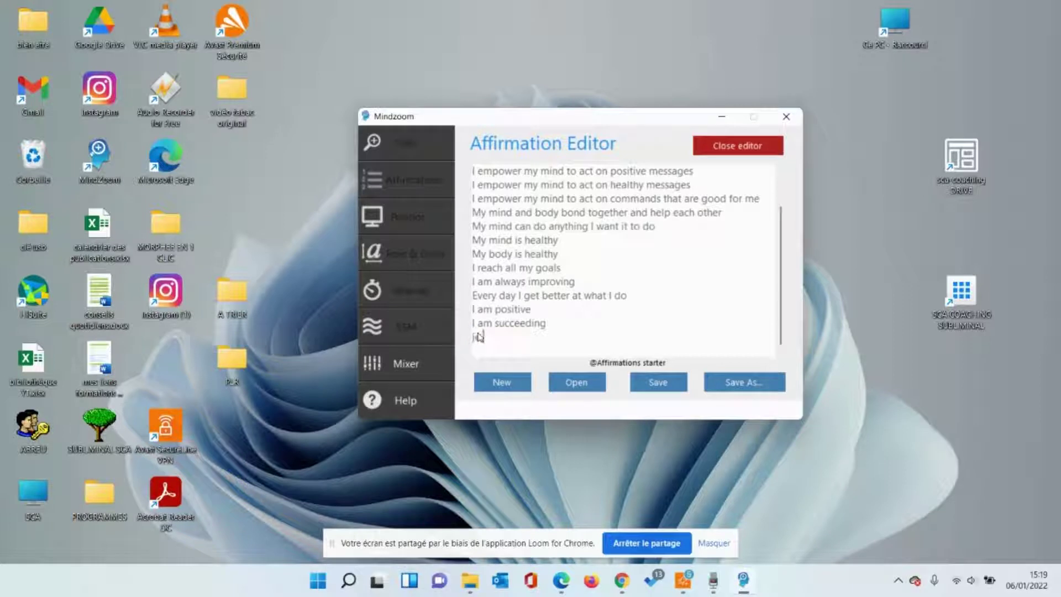
type(" suis heureux")
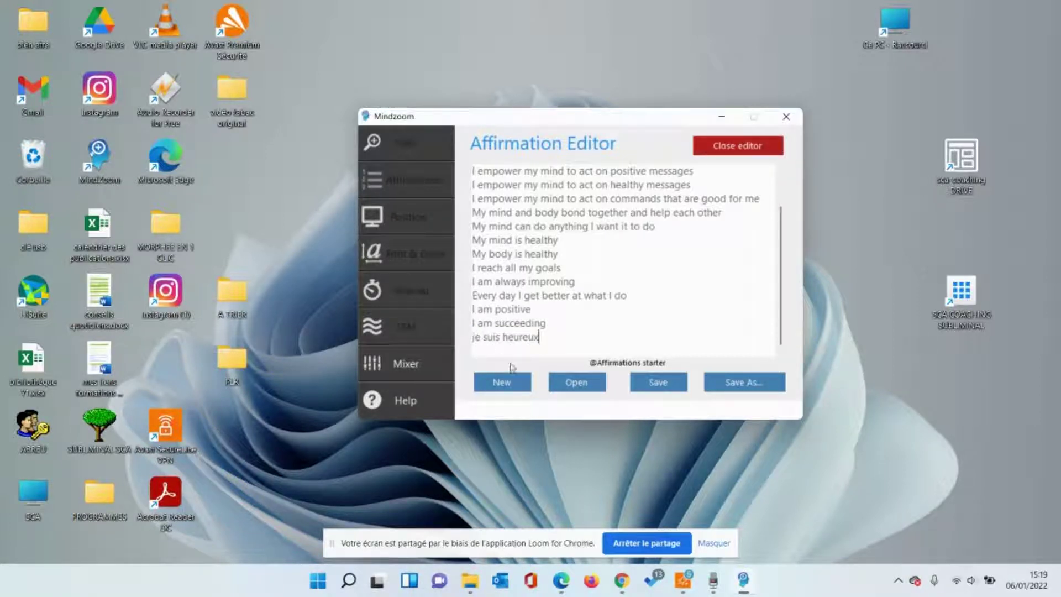
left_click(657, 384)
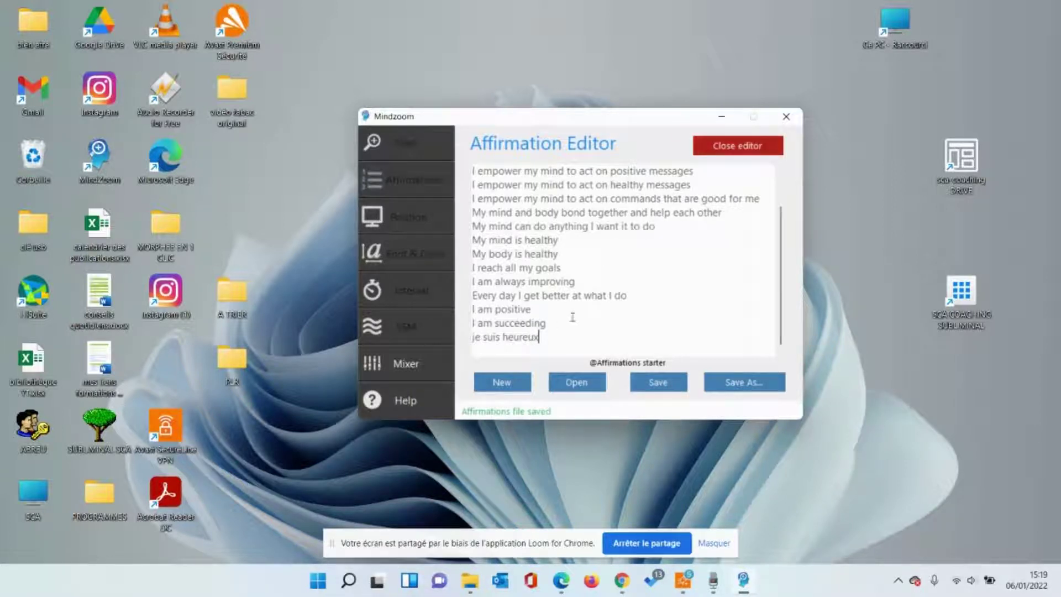
left_click(742, 147)
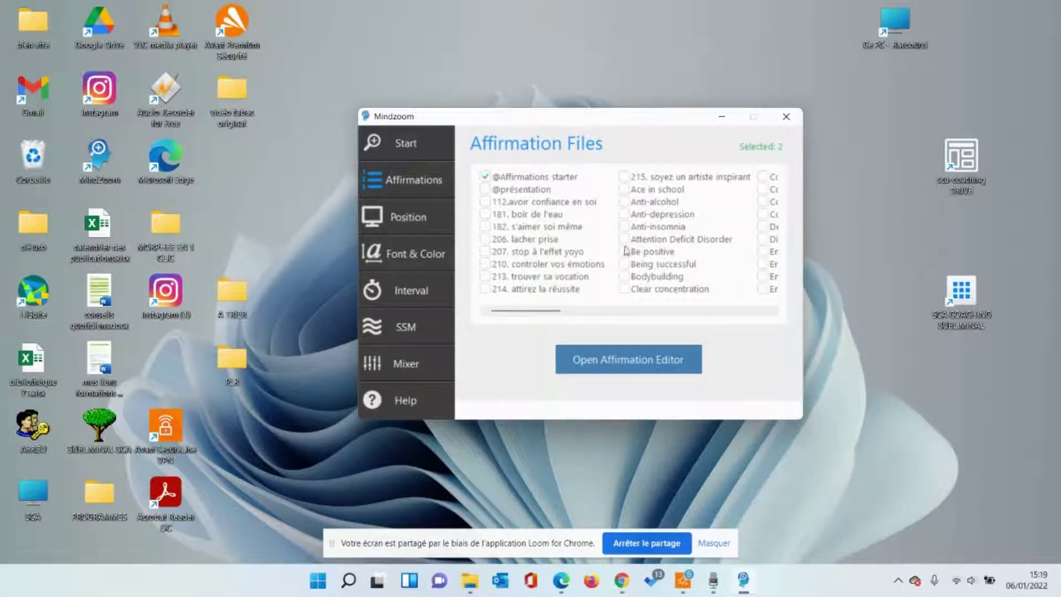
Start a new affirmation file with the lines "je suis forte", "j'ai plein d'ambitions" and "je réussi tout ce que je fais"
left_click(607, 363)
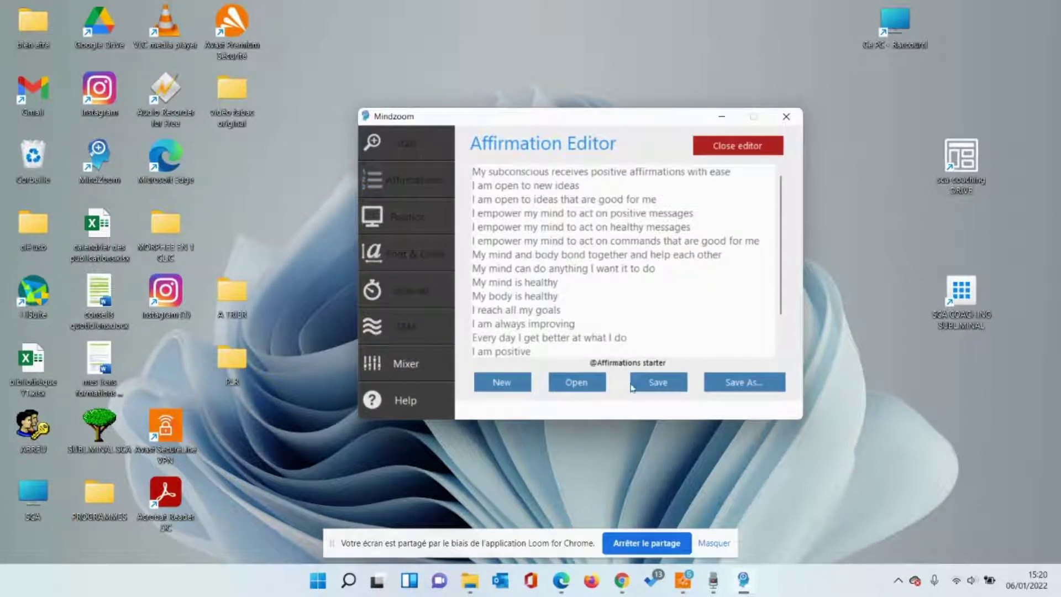
left_click(513, 383)
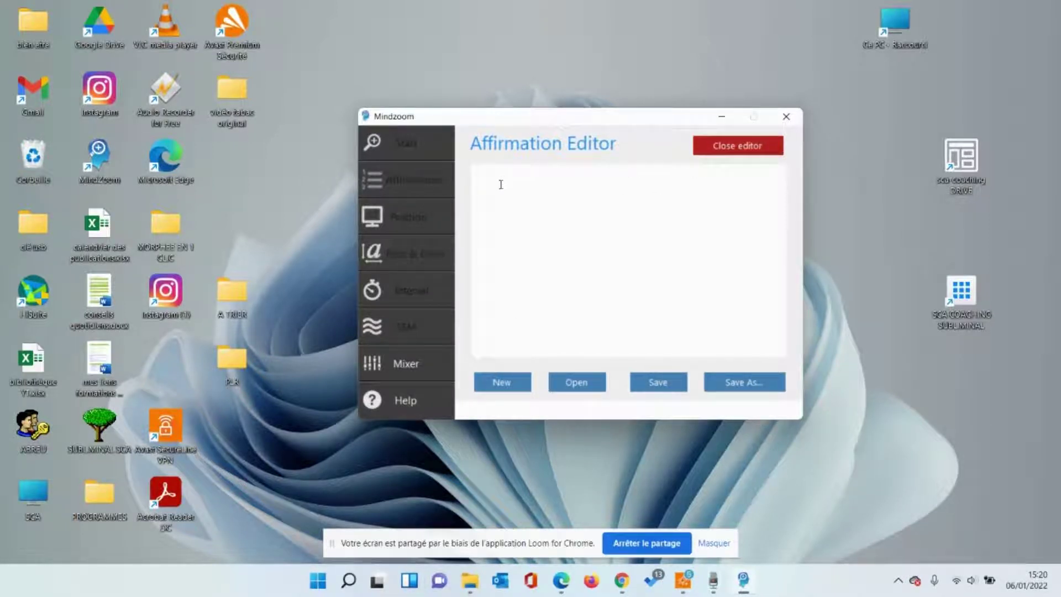
type("je sui")
type("j'a")
type("i plein")
type(" d'ambitioo")
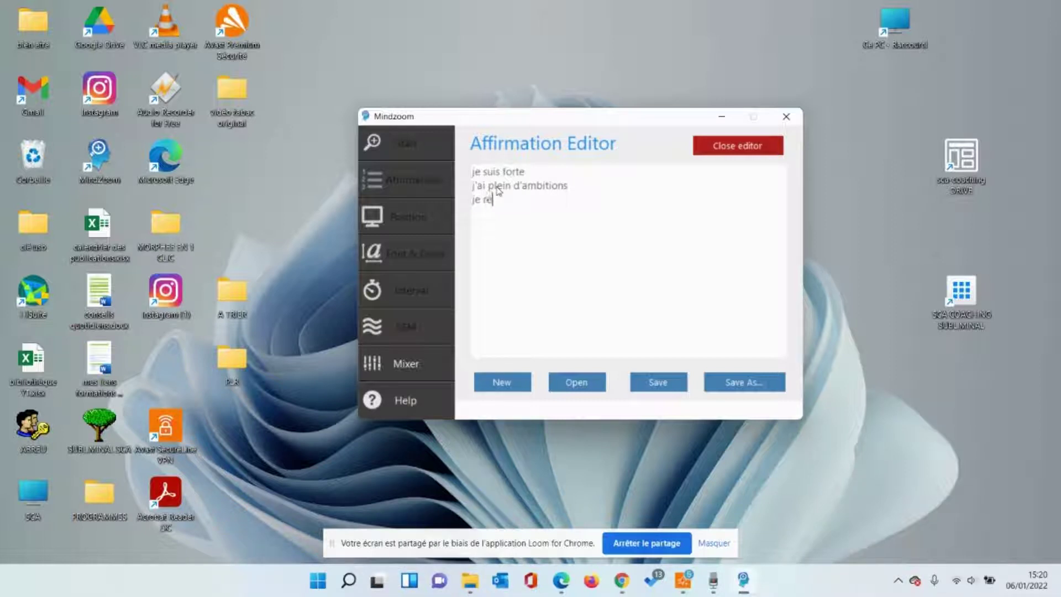
type("ssi tout ce que je fais")
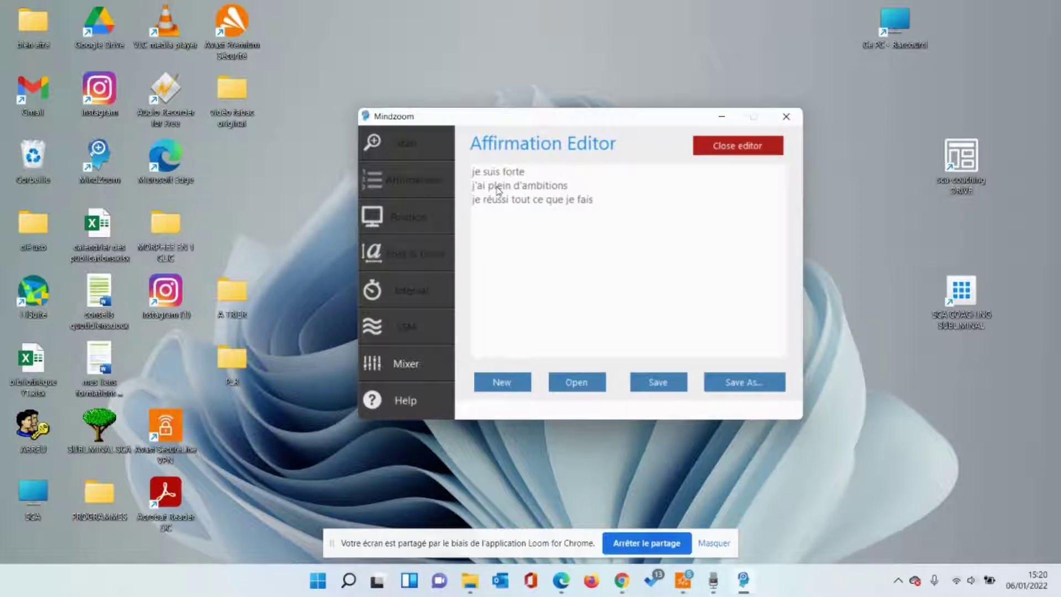
Add the line "la réussite est à portée de main" at the end of the new affirmation list
type("ia ")
type("réussite es")
type("t à poin")
type("ée")
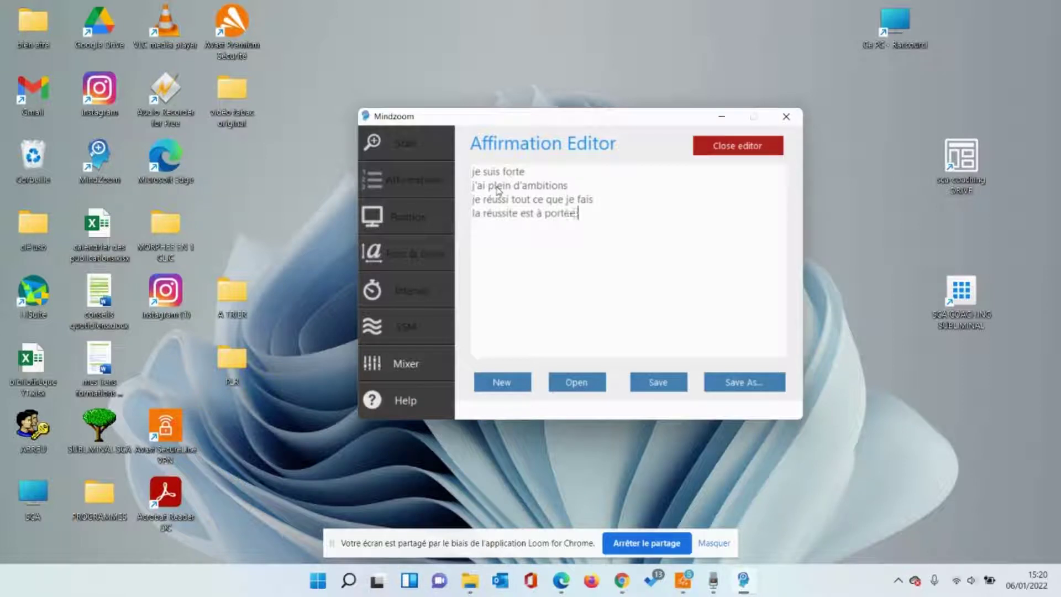
type(" de main")
left_click(721, 385)
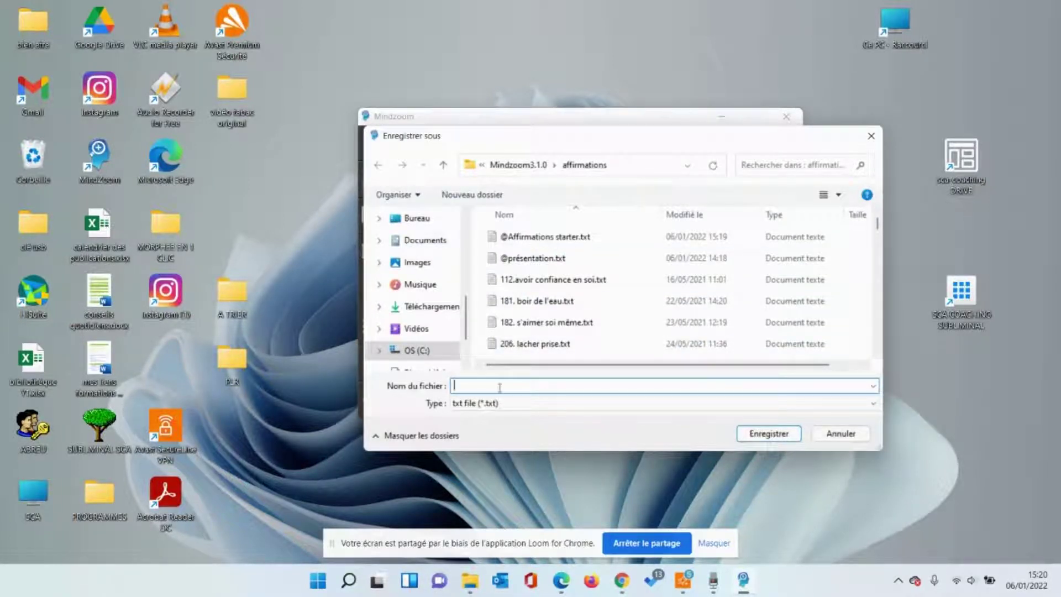
type("@essai")
left_click(781, 437)
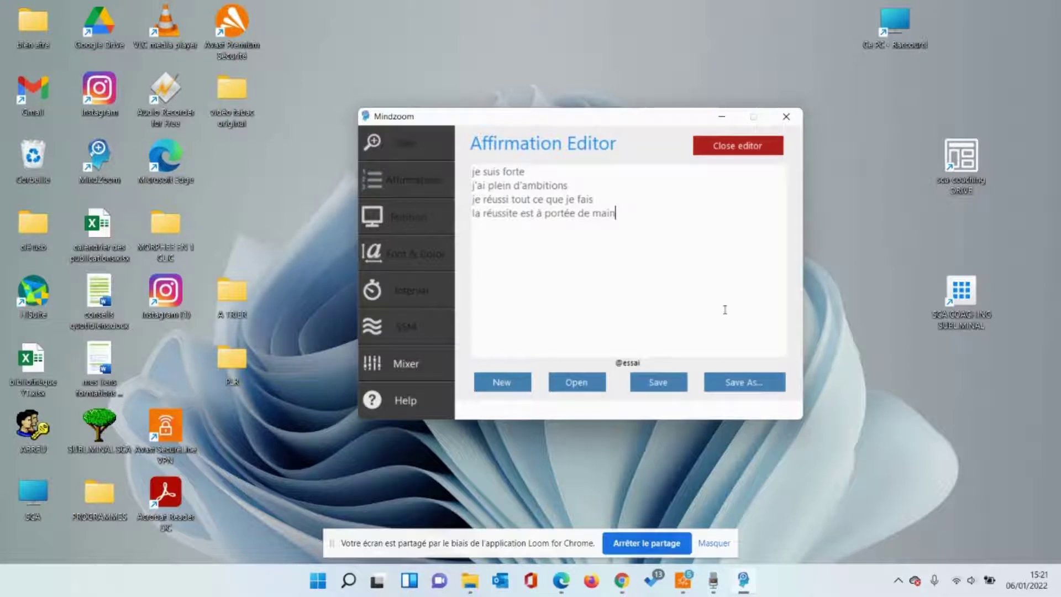
left_click(740, 148)
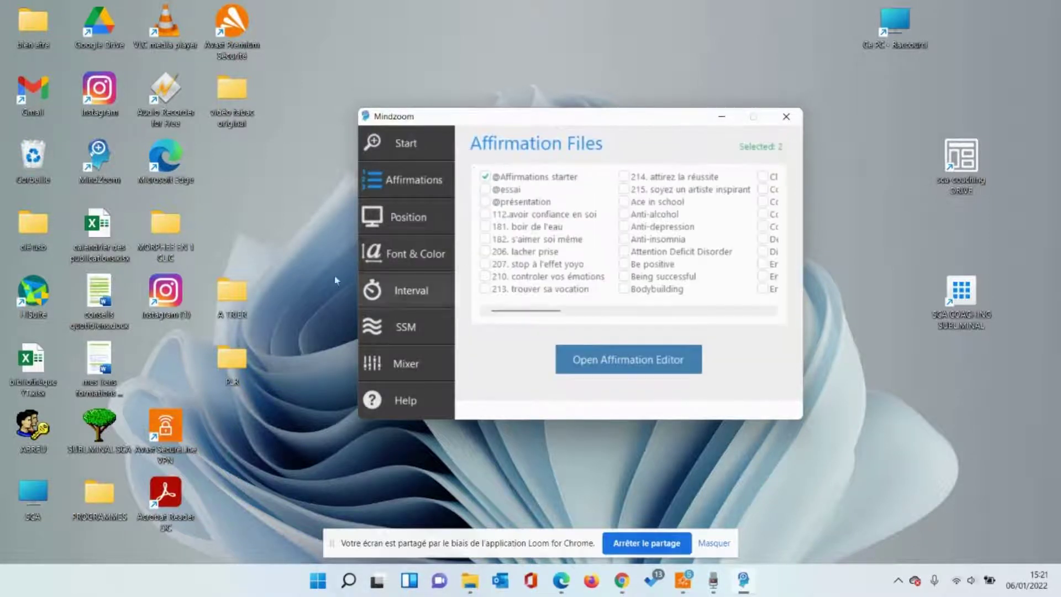
Try the Upper Left, Upper Right, Lower Left and Lower Right display positions for the affirmations, and set the position to Random
left_click(379, 224)
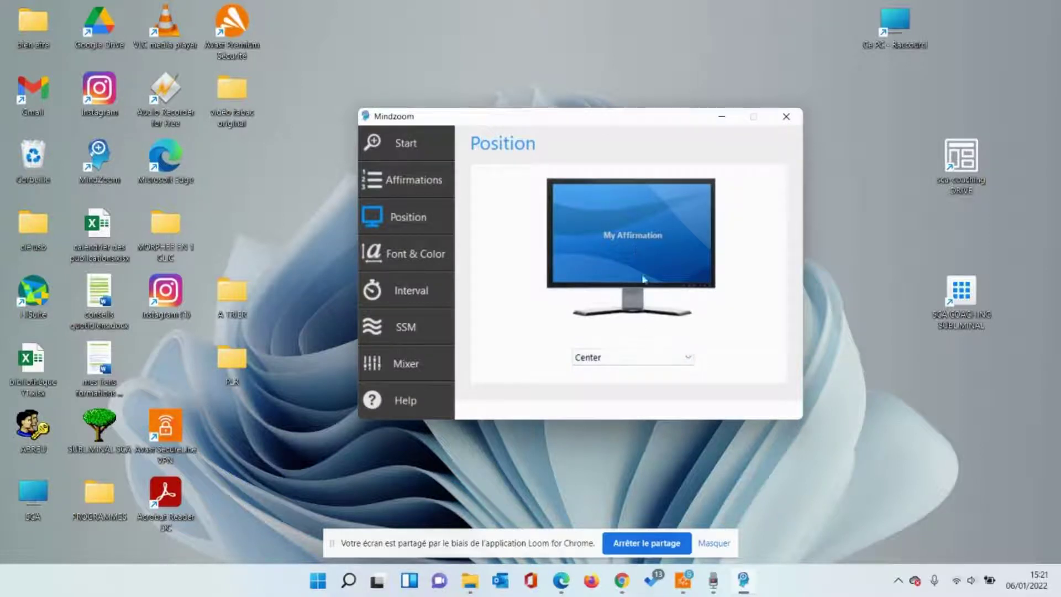
left_click(688, 357)
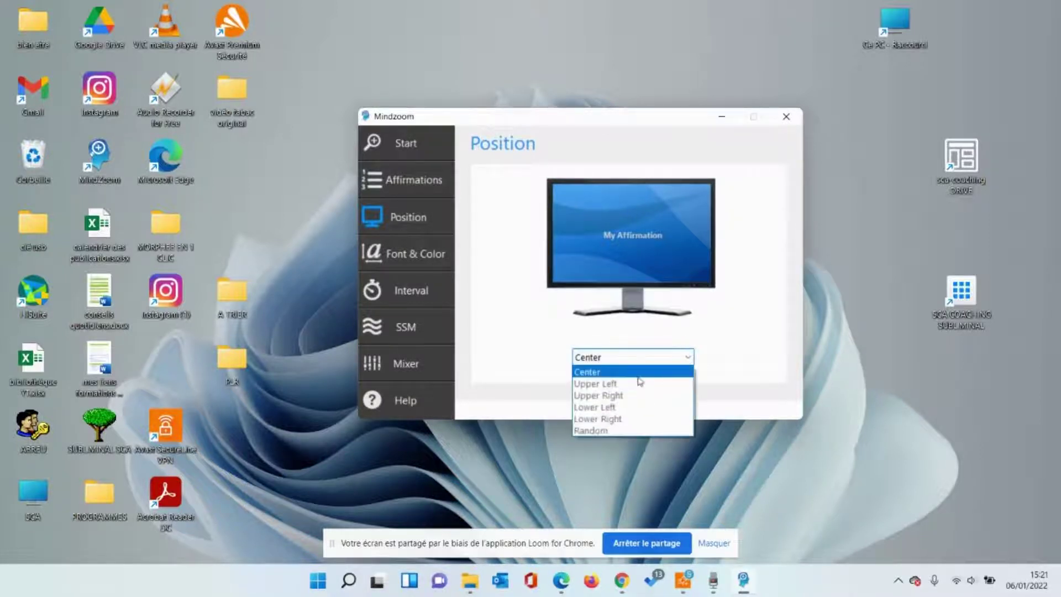
left_click(622, 384)
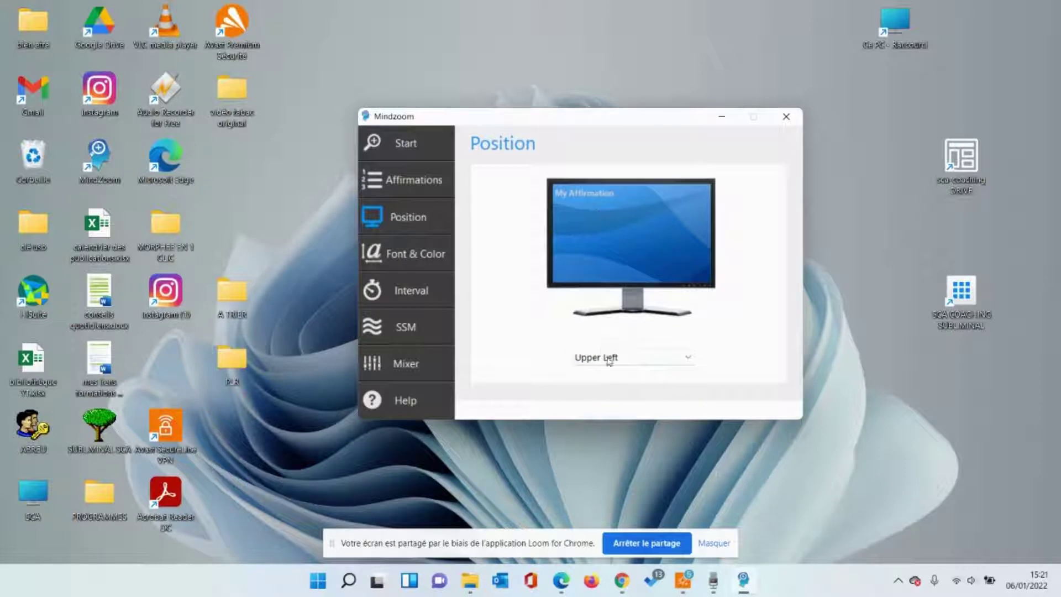
left_click(684, 360)
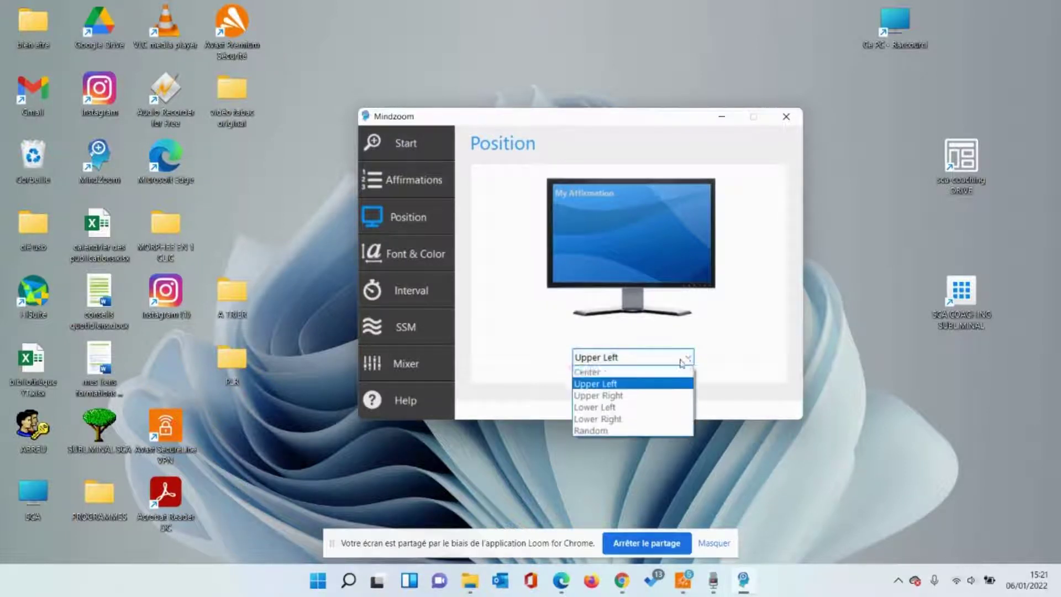
left_click(617, 395)
left_click(689, 359)
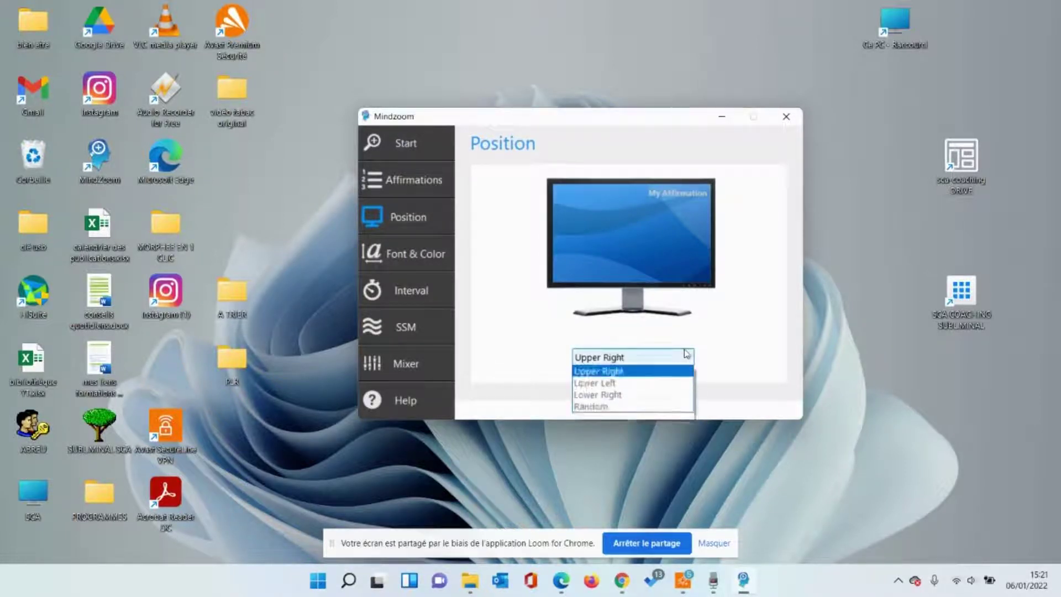
left_click(622, 405)
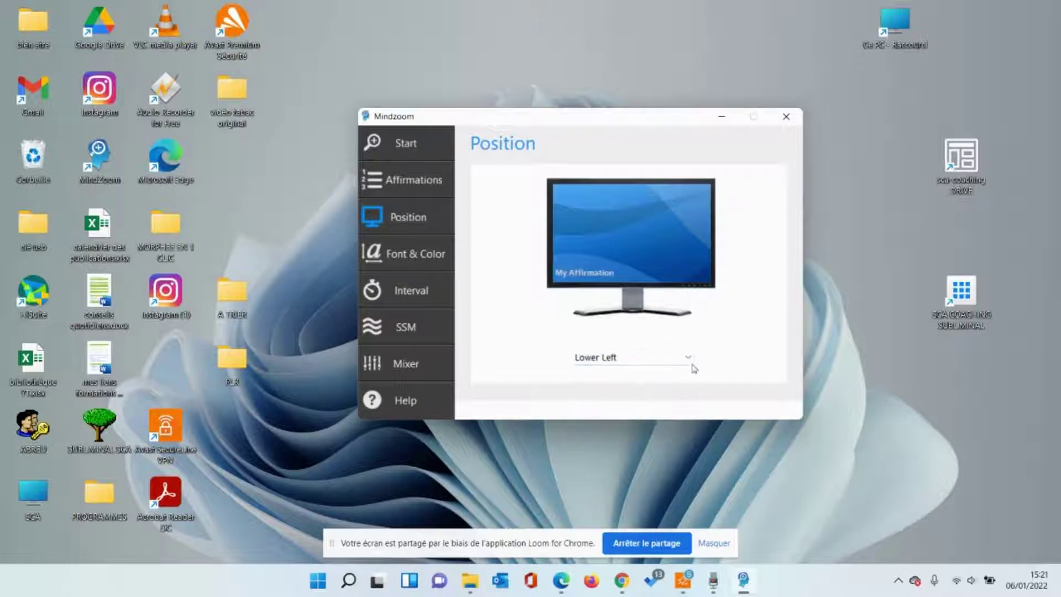
left_click(687, 358)
left_click(654, 418)
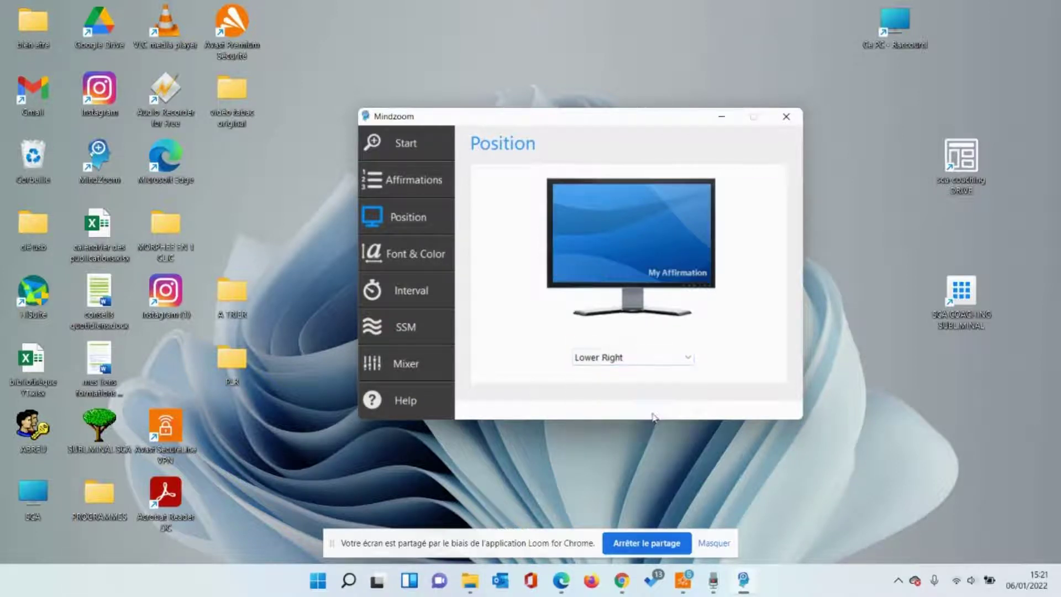
left_click(685, 361)
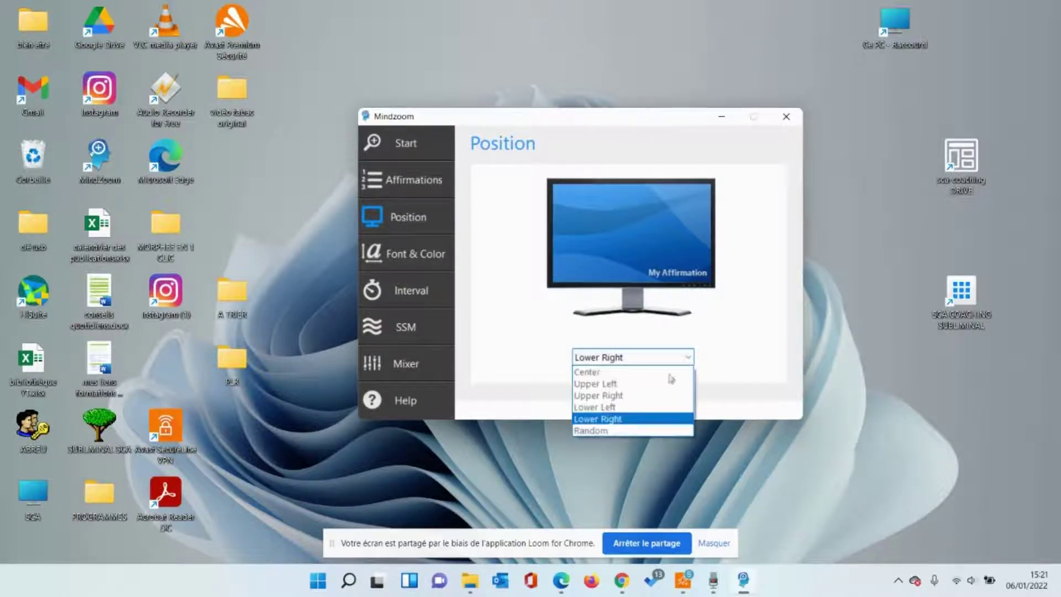
left_click(619, 431)
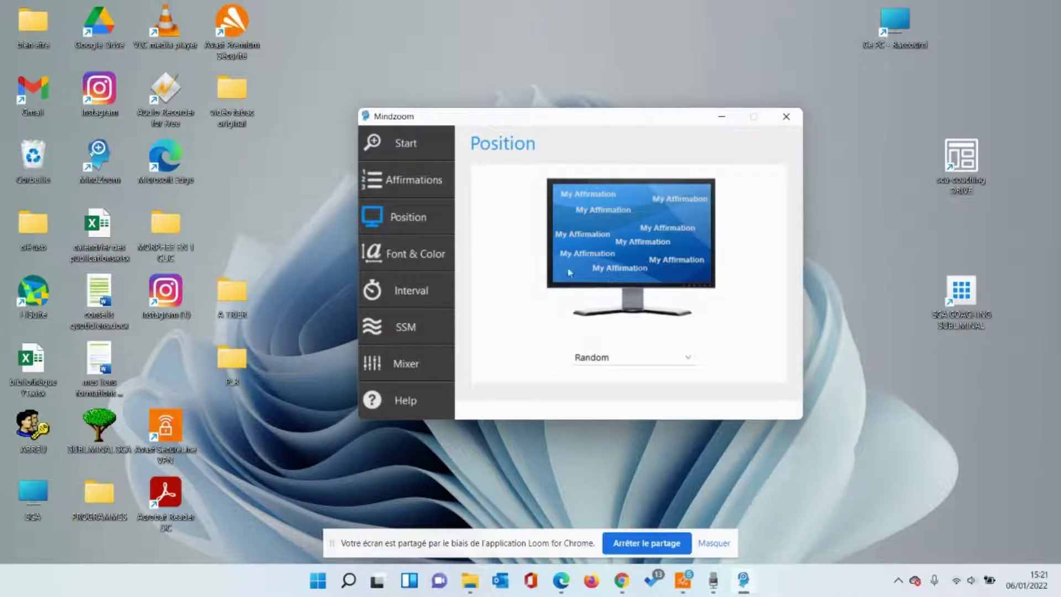
Set the affirmation font to Broadway in size 72
left_click(412, 254)
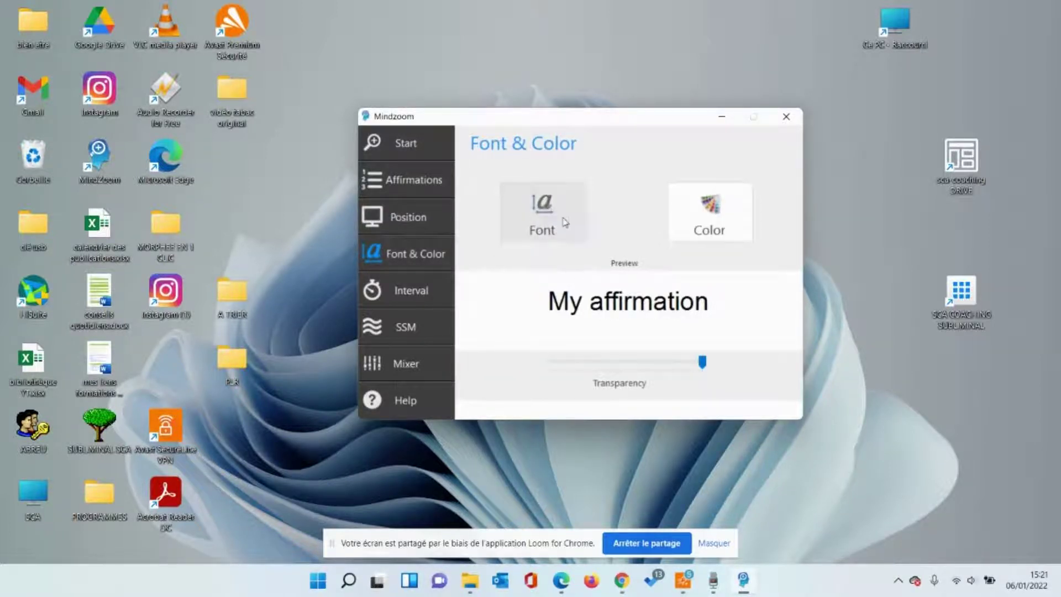
left_click(525, 213)
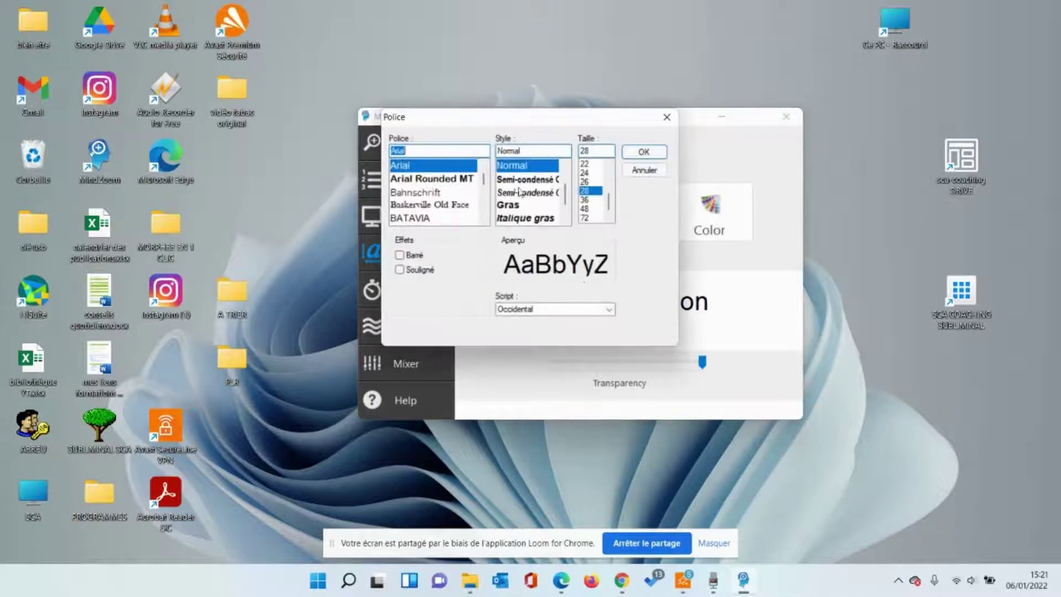
scroll(420, 205, "down", 3)
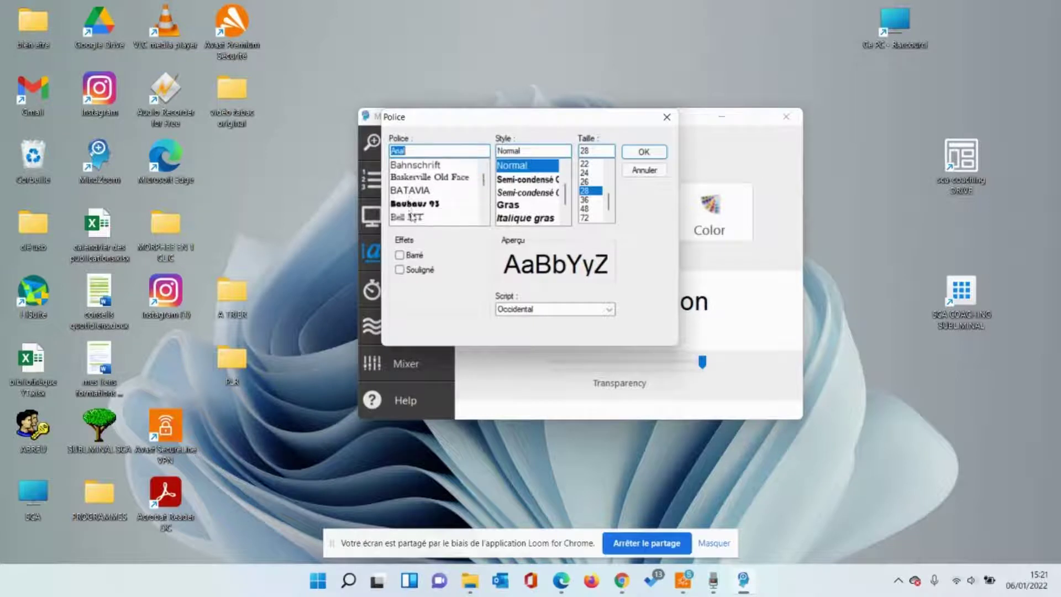
scroll(423, 193, "down", 2)
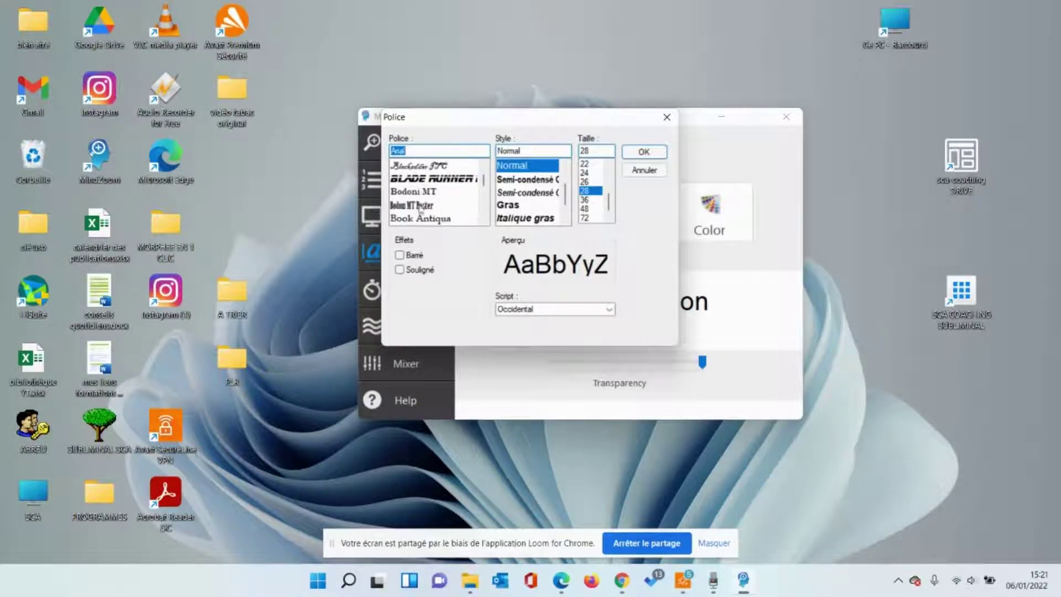
scroll(420, 215, "down", 2)
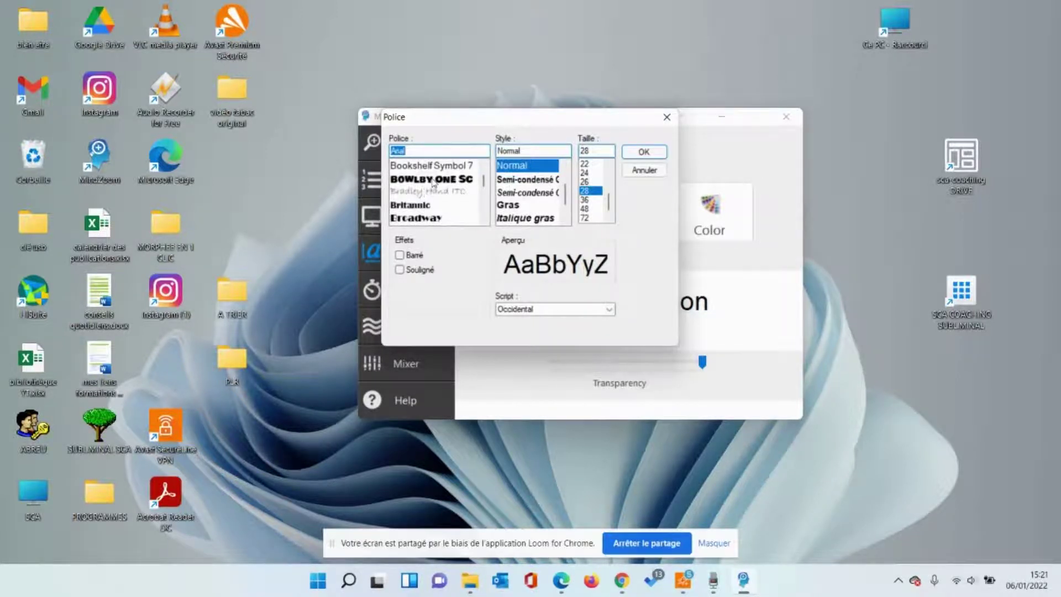
left_click(419, 218)
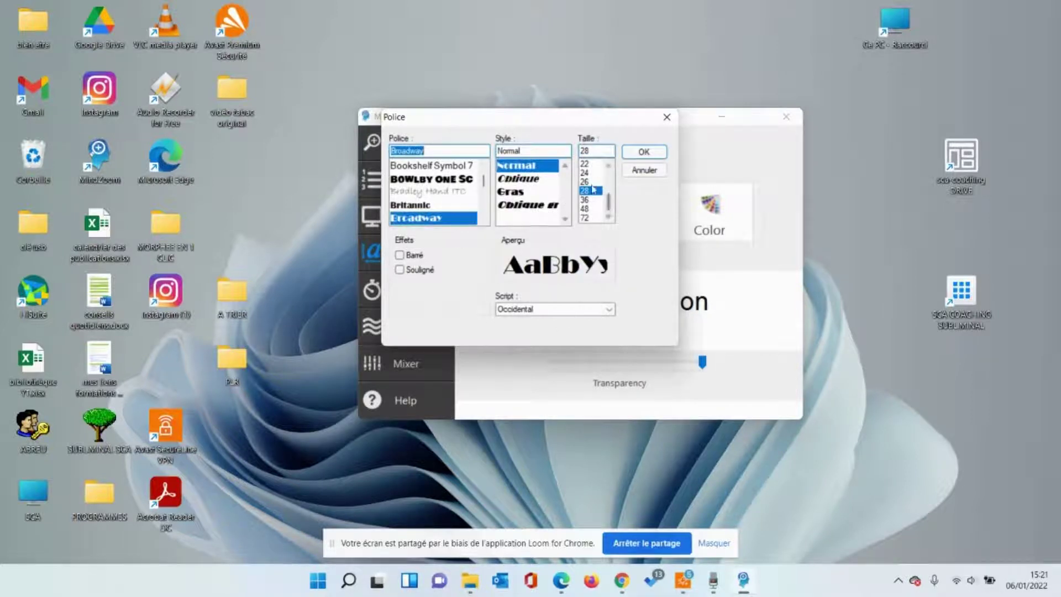
left_click(589, 217)
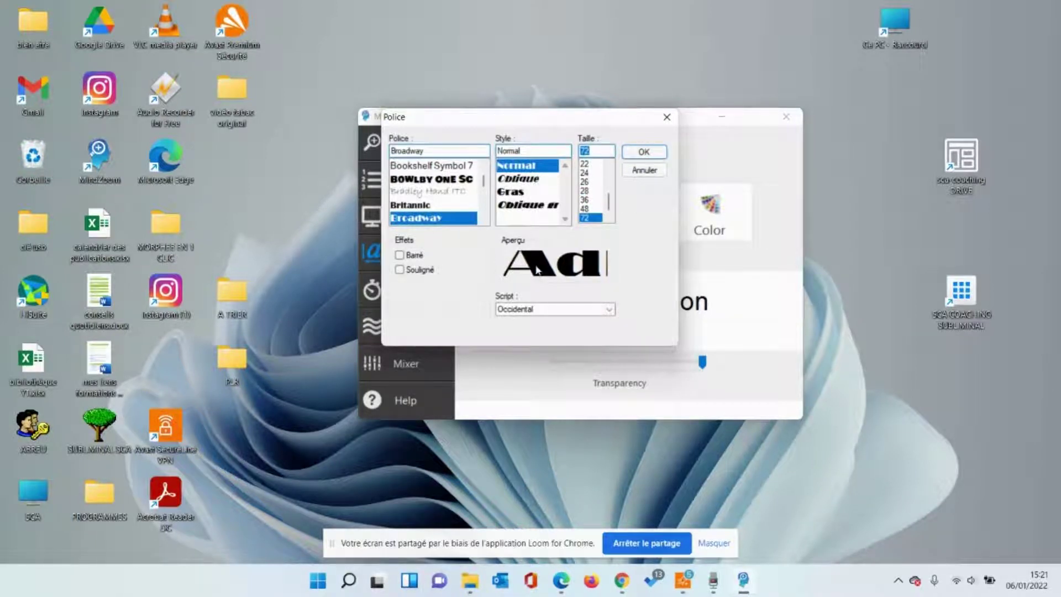
left_click(644, 152)
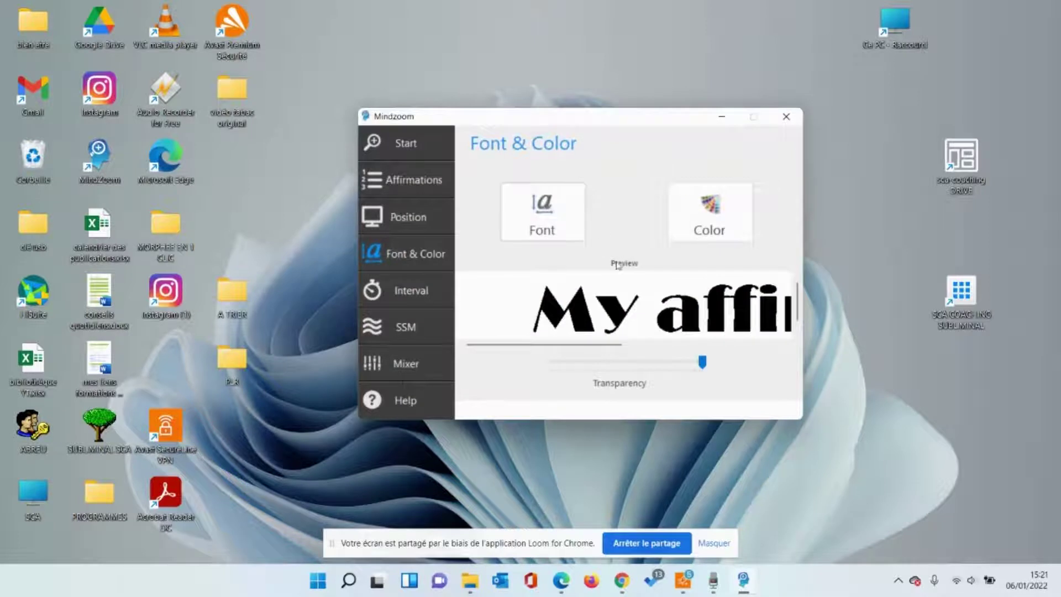
Change the affirmation text color to the bright green basic color
left_click(691, 213)
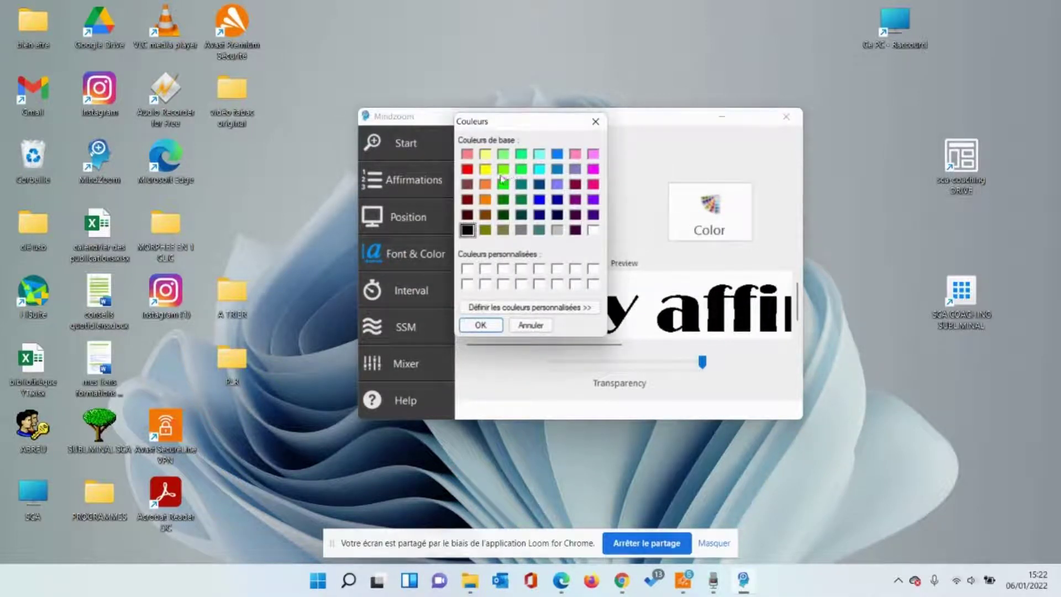
left_click(521, 170)
left_click(480, 325)
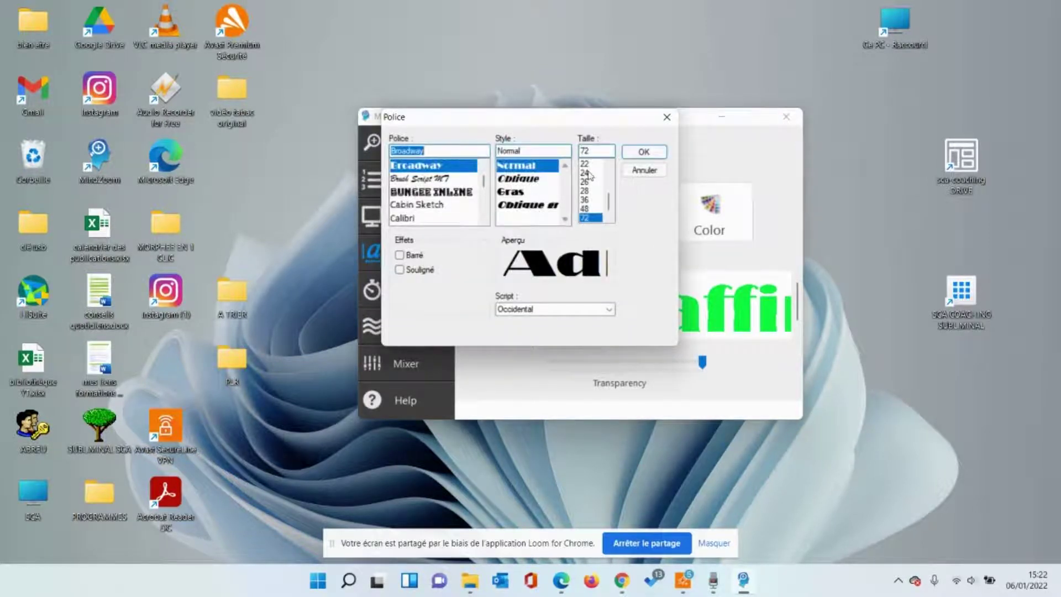
Reduce the size of the Broadway font used for the affirmations
left_click(589, 164)
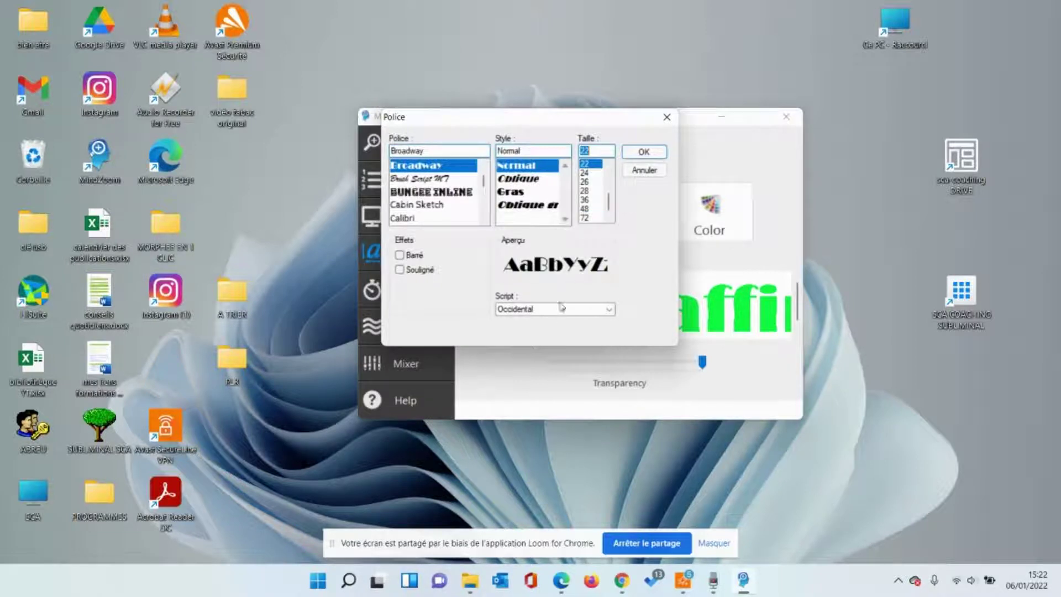
scroll(596, 190, "up", 1)
scroll(596, 190, "up", 3)
left_click(634, 152)
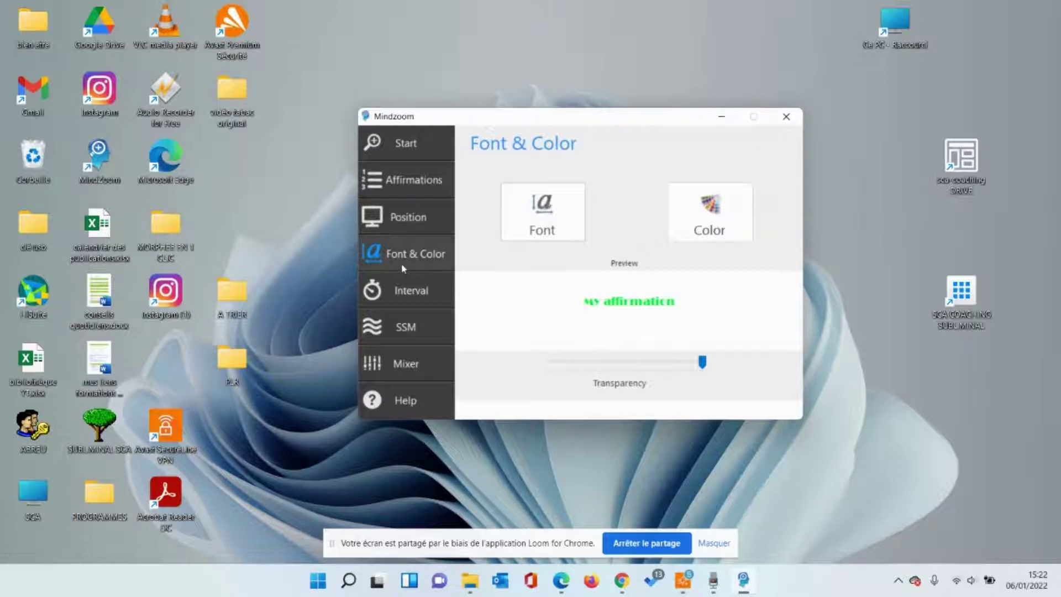
Set the display duration of the affirmations to 10 milliseconds in the interval settings
left_click(410, 295)
left_click(647, 202)
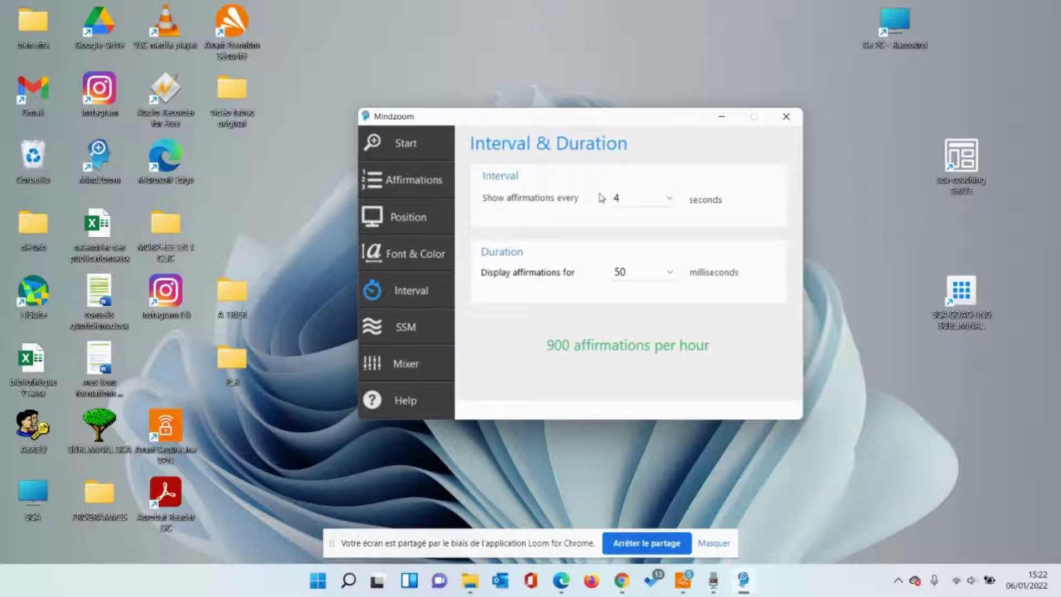
left_click(670, 271)
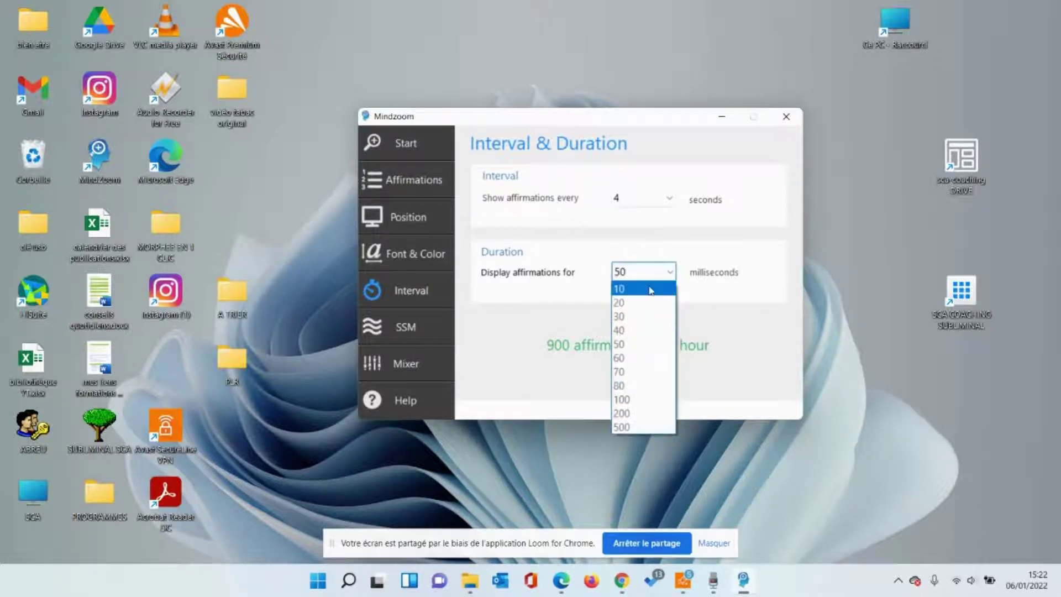
left_click(650, 289)
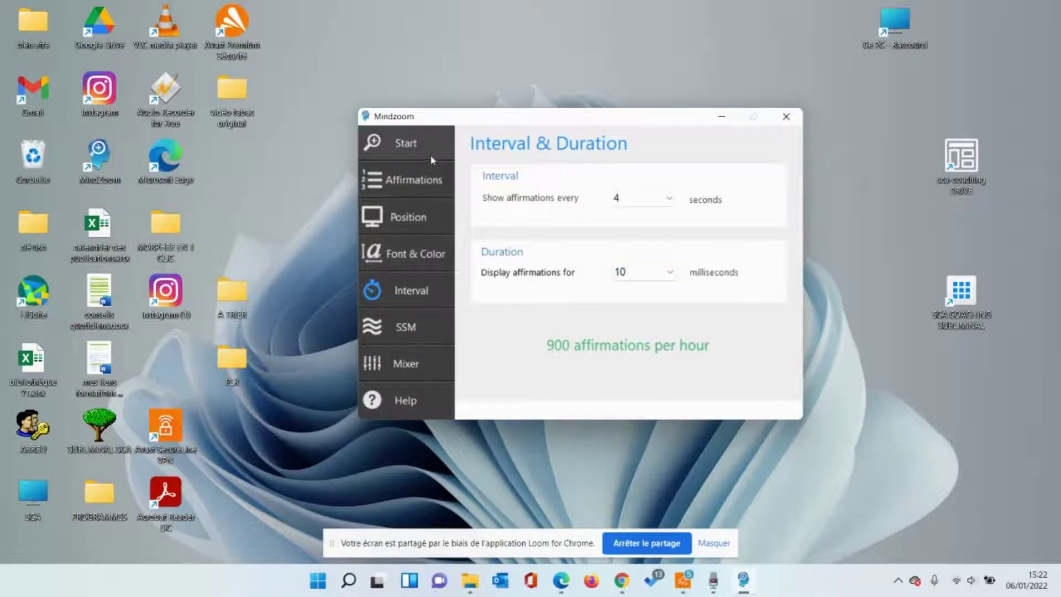
Start the affirmations to test the 10-millisecond display on the desktop, and stop them
left_click(423, 142)
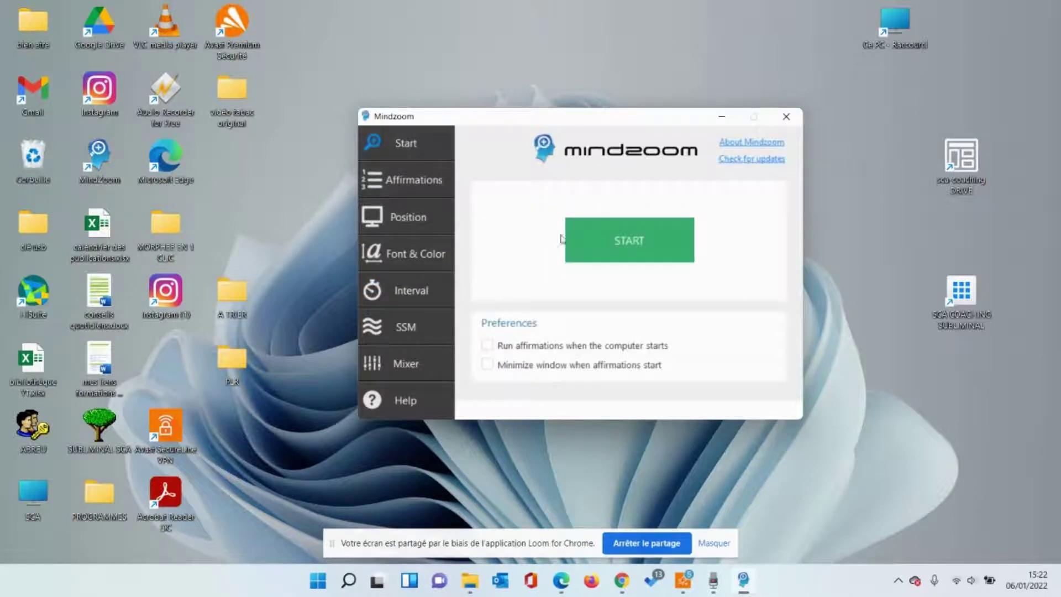
left_click(629, 248)
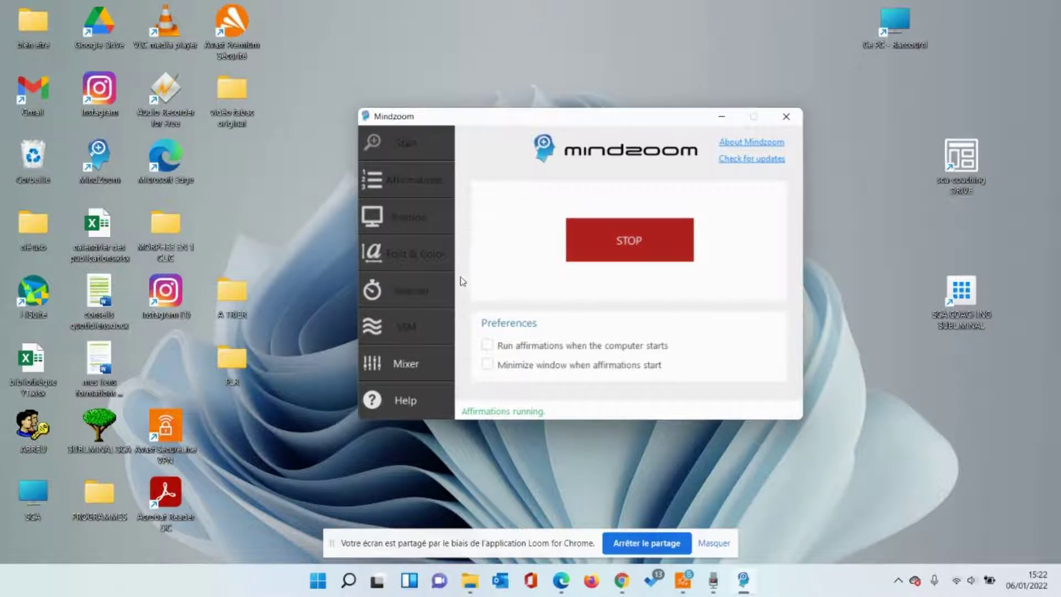
left_click(614, 240)
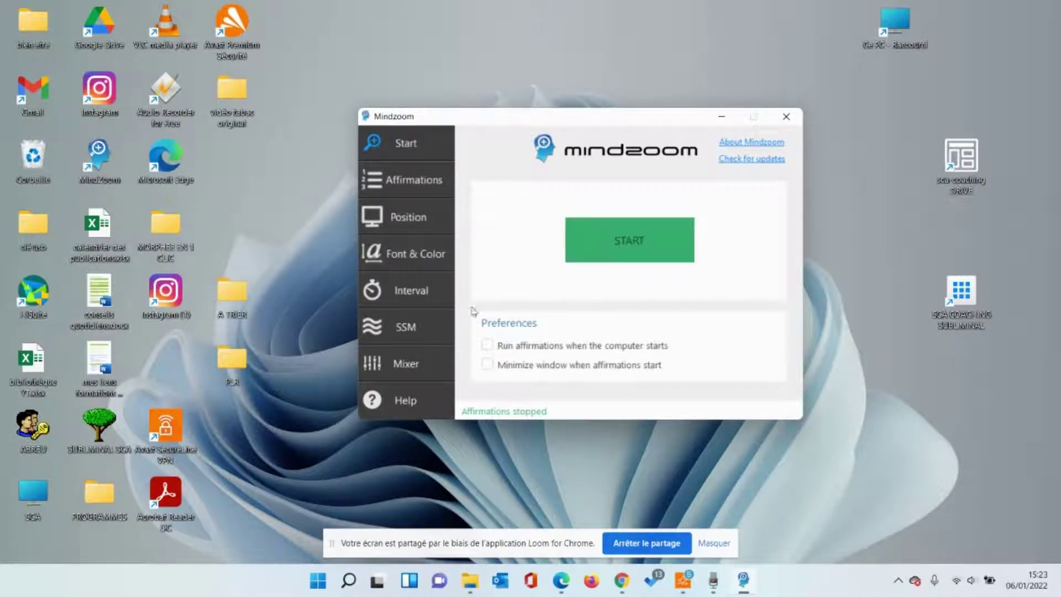
Set the display duration of the affirmations to 500 milliseconds
left_click(405, 291)
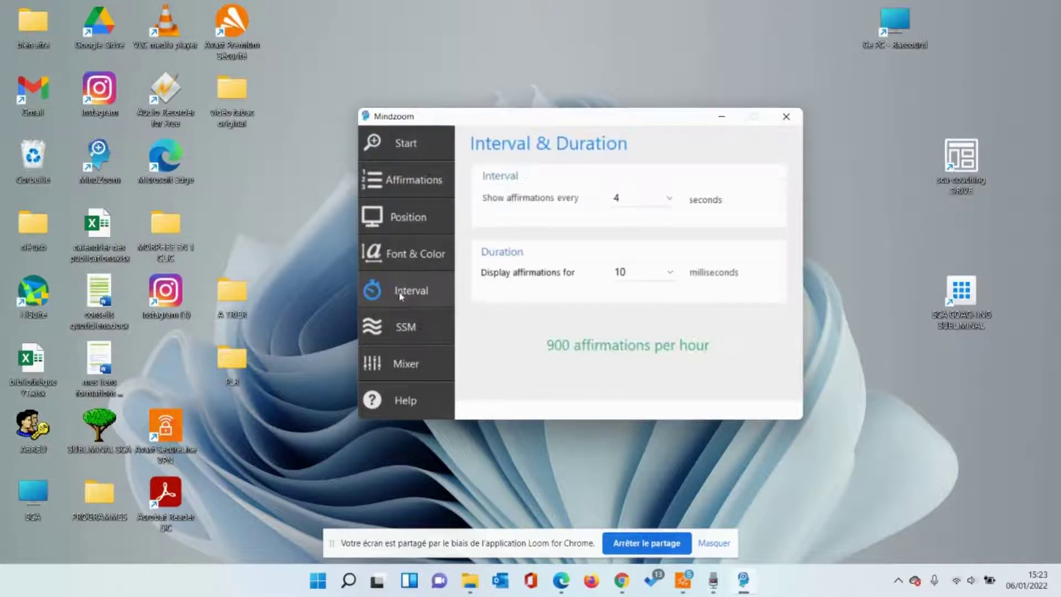
left_click(670, 275)
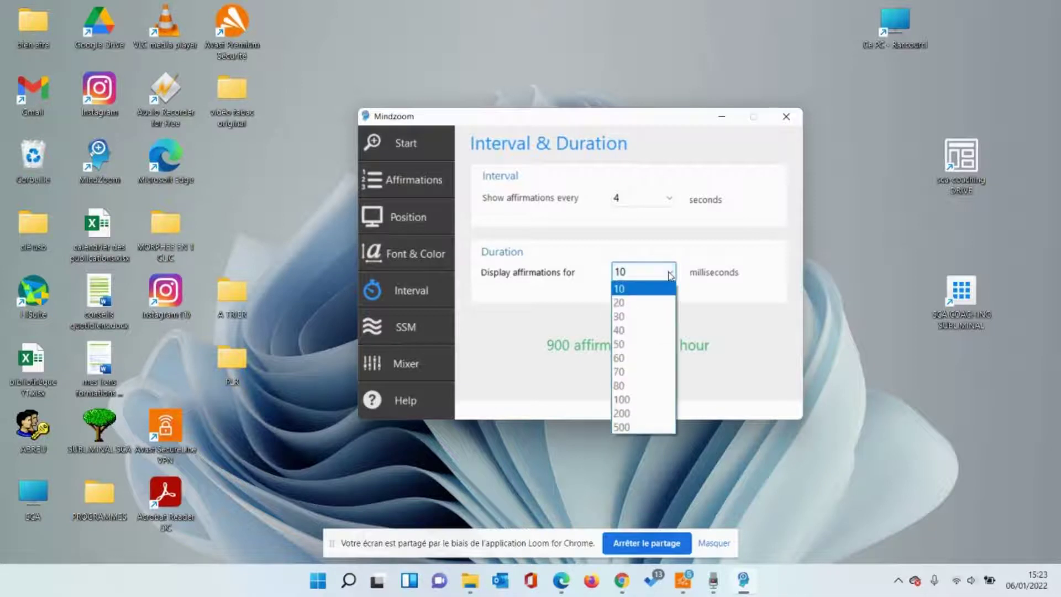
left_click(630, 427)
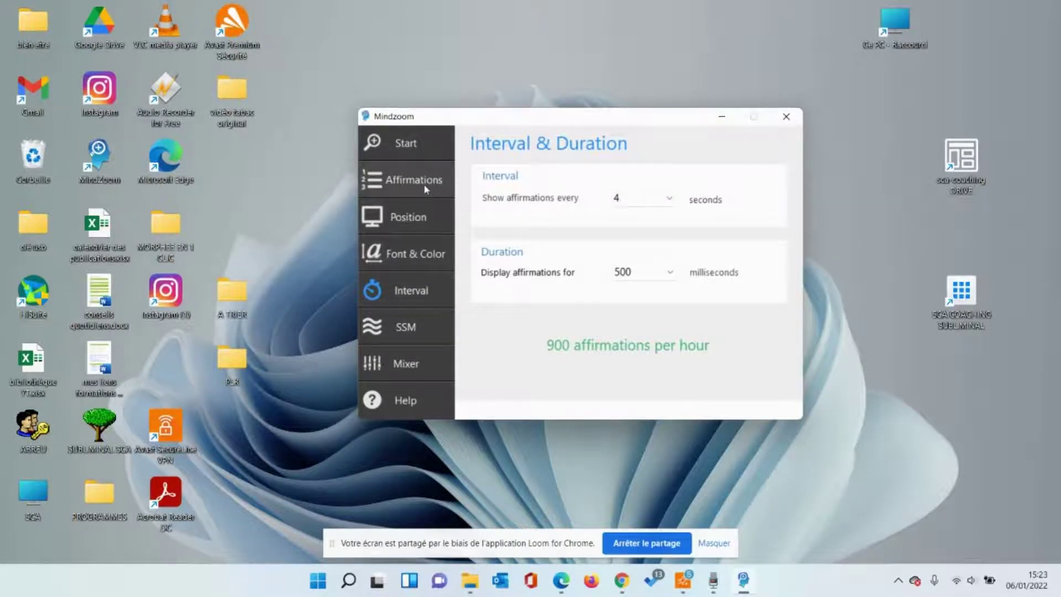
Run the affirmations to check the 500-millisecond display on the desktop, and stop them
left_click(404, 144)
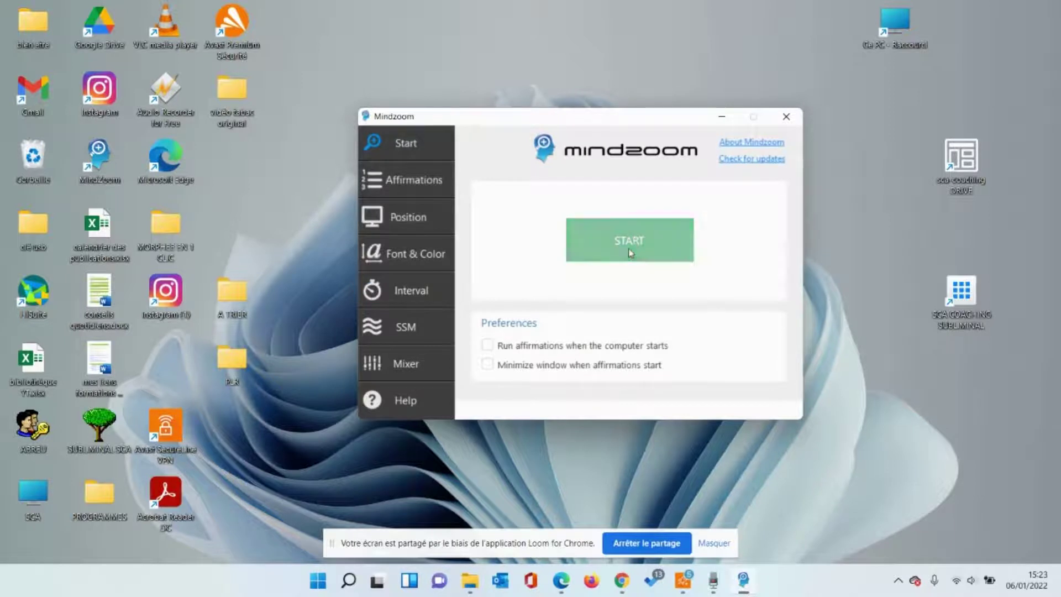
left_click(634, 232)
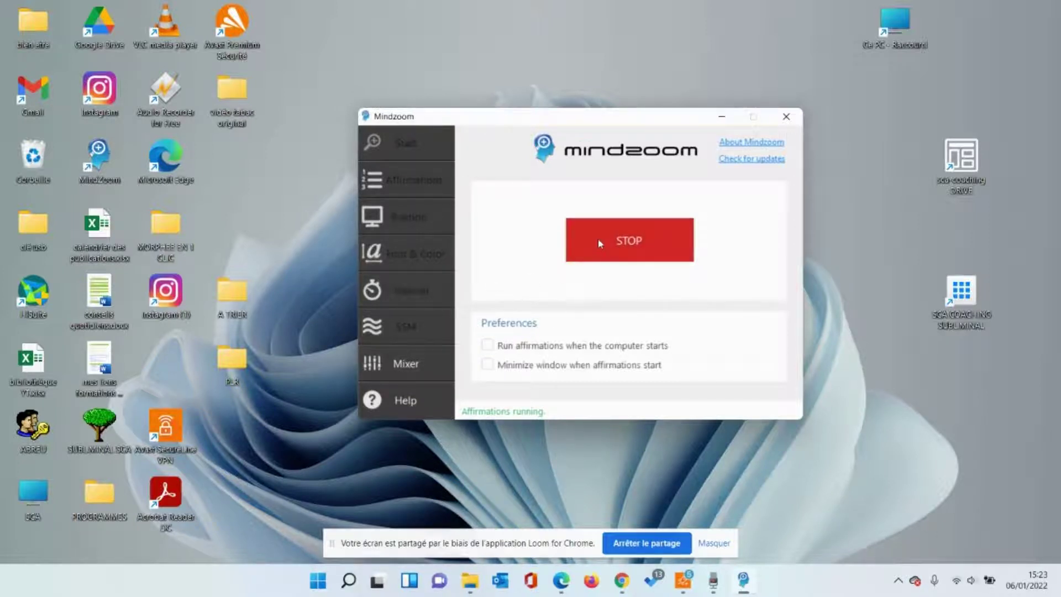
left_click(629, 245)
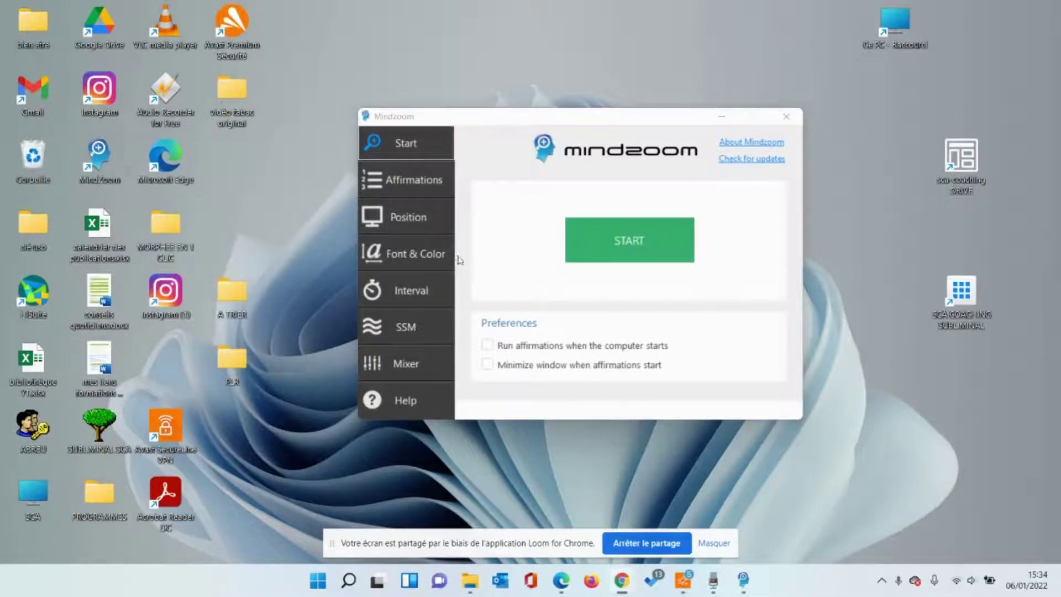
Open the Silent Subliminal Messaging settings, and stop the affirmations running with SSM active
left_click(404, 331)
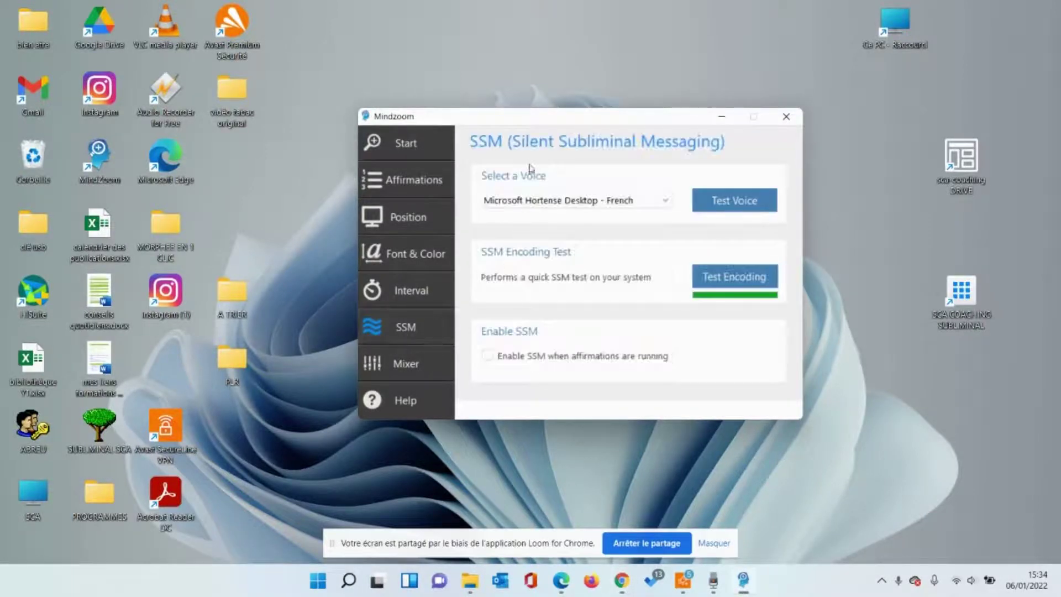
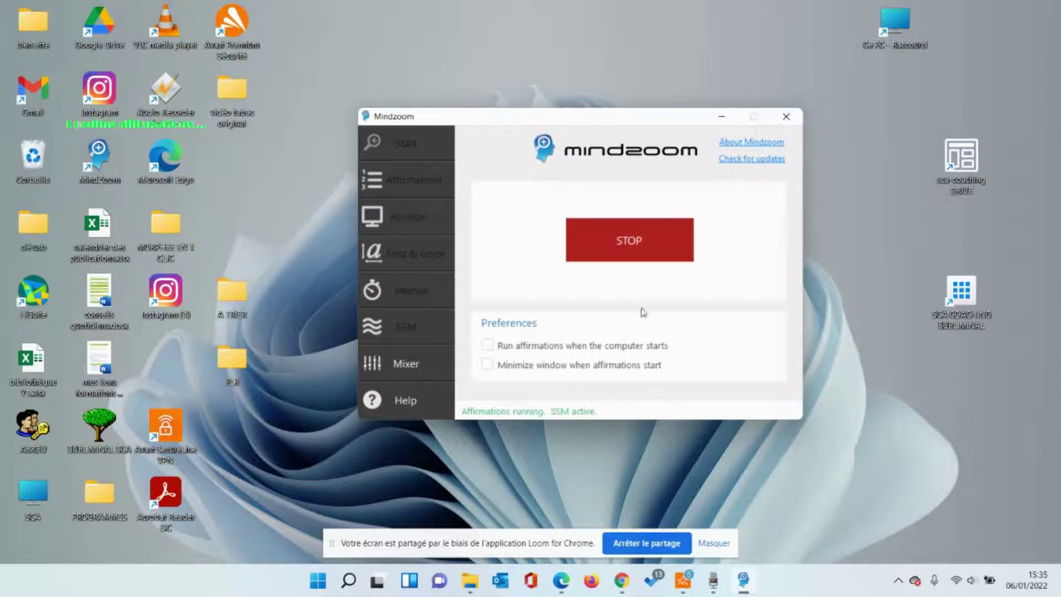
left_click(623, 246)
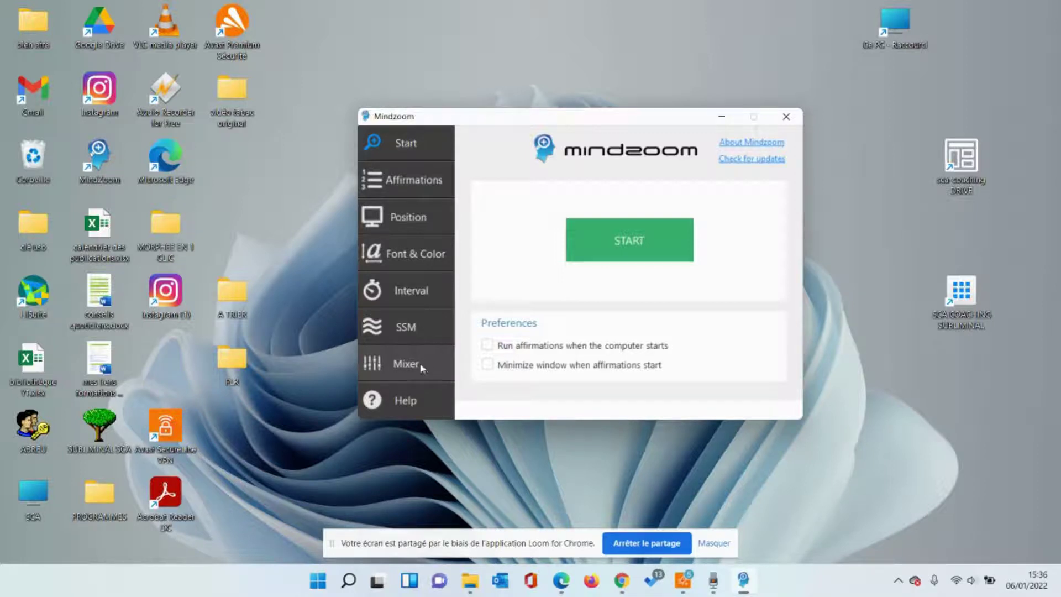
Open the Subliminal Mixer and load 02 Bonne Idée.mp3 from the En Passant folder in Musique as the base sound
left_click(404, 365)
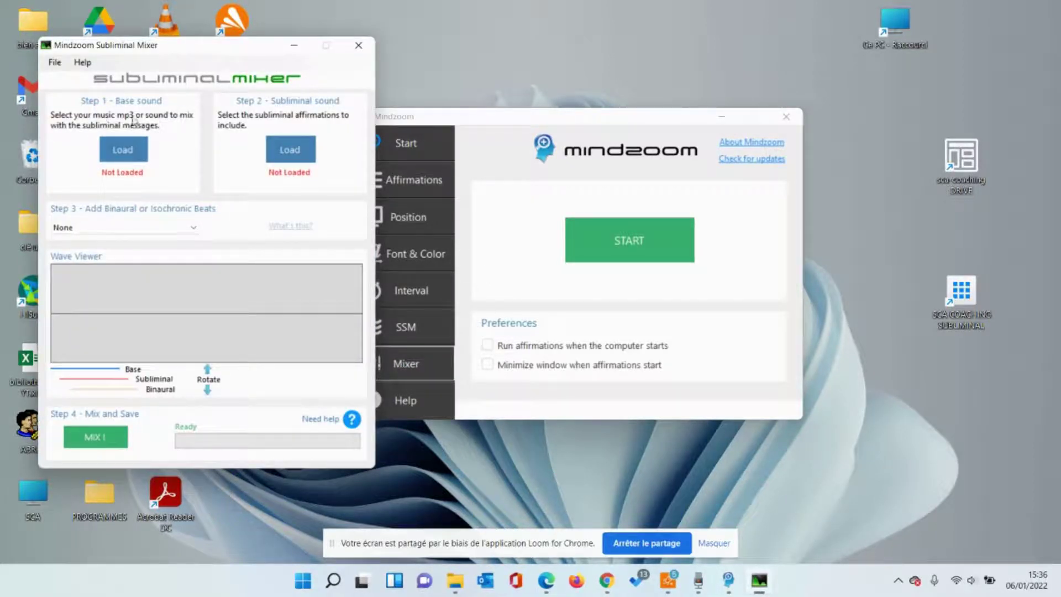
left_click(121, 150)
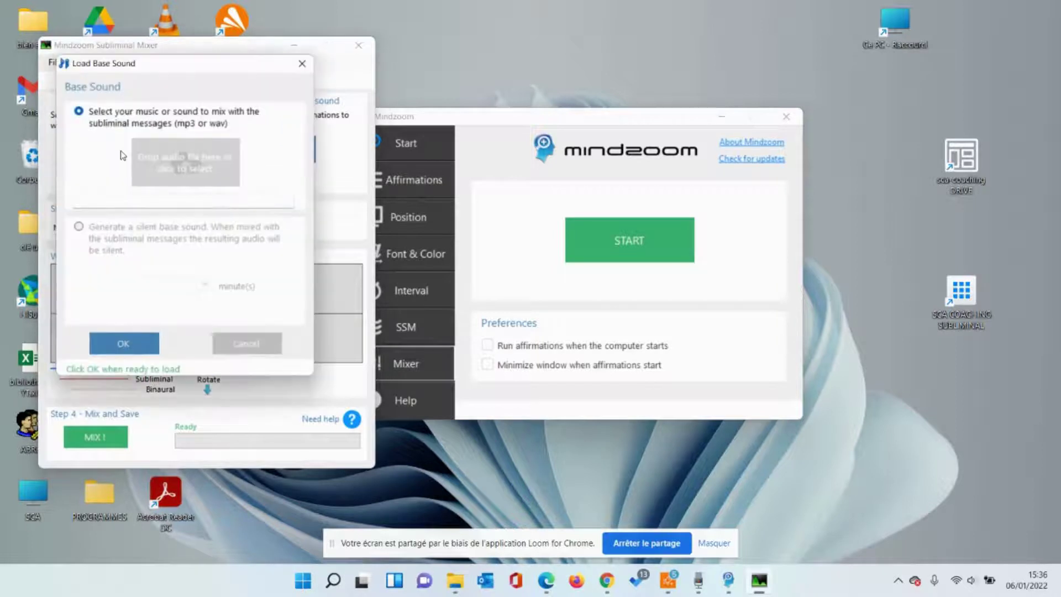
left_click(184, 161)
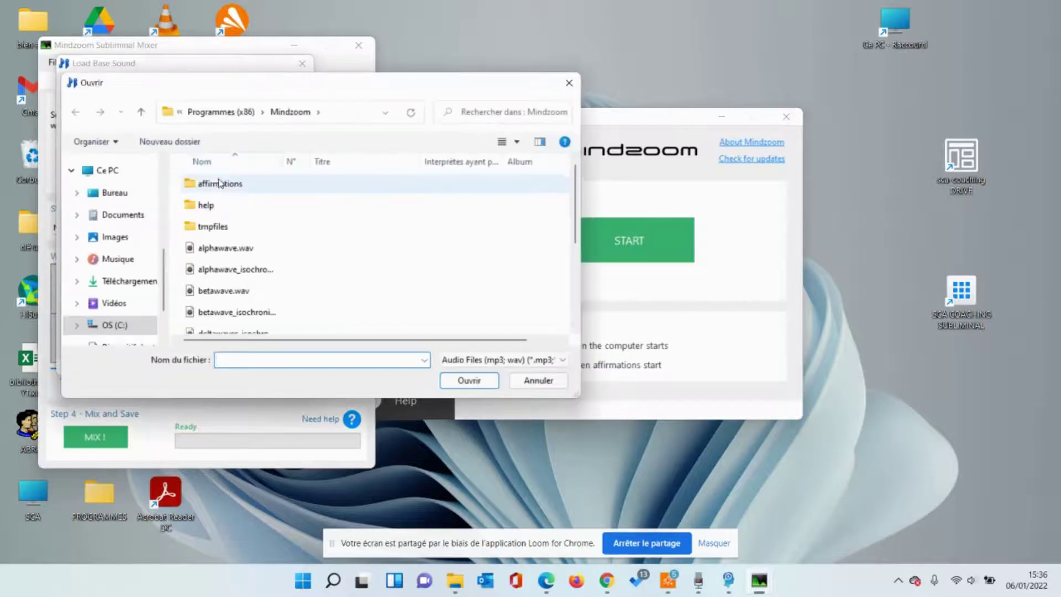
scroll(146, 223, "up", 1)
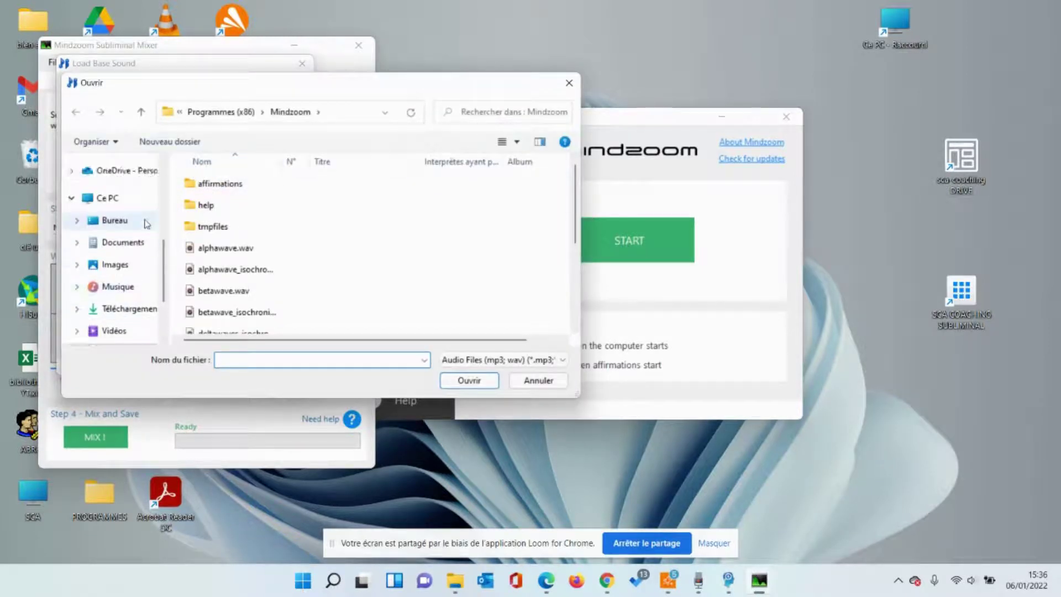
left_click(120, 289)
scroll(219, 232, "down", 2)
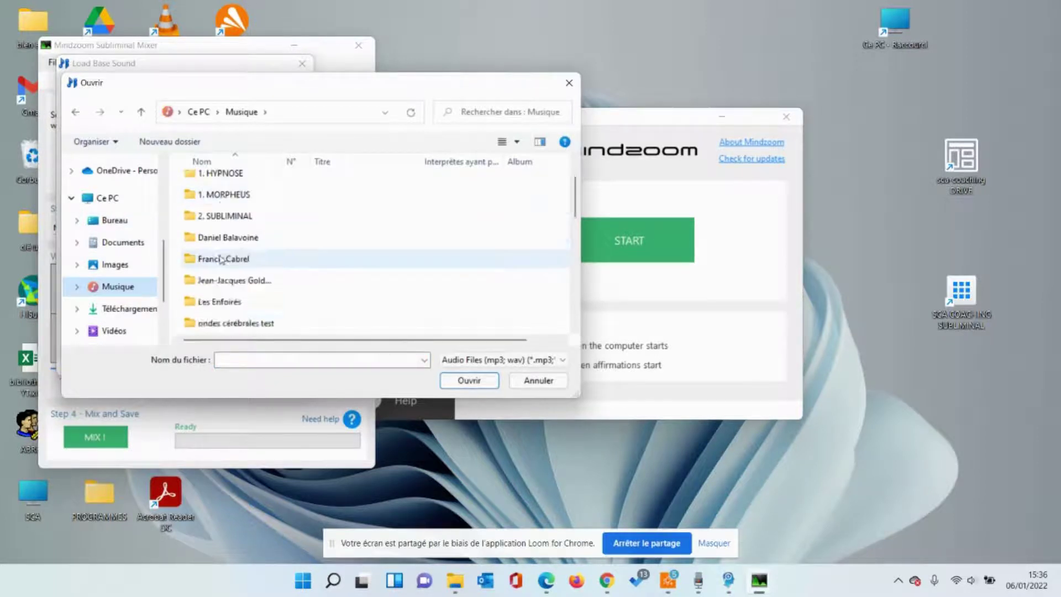
double_click(221, 217)
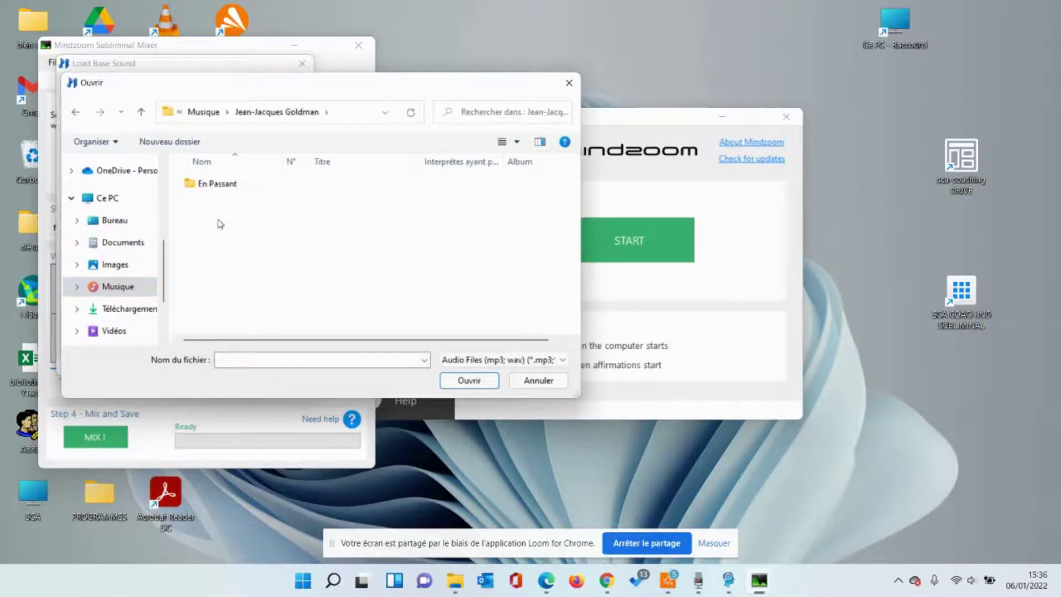
double_click(219, 185)
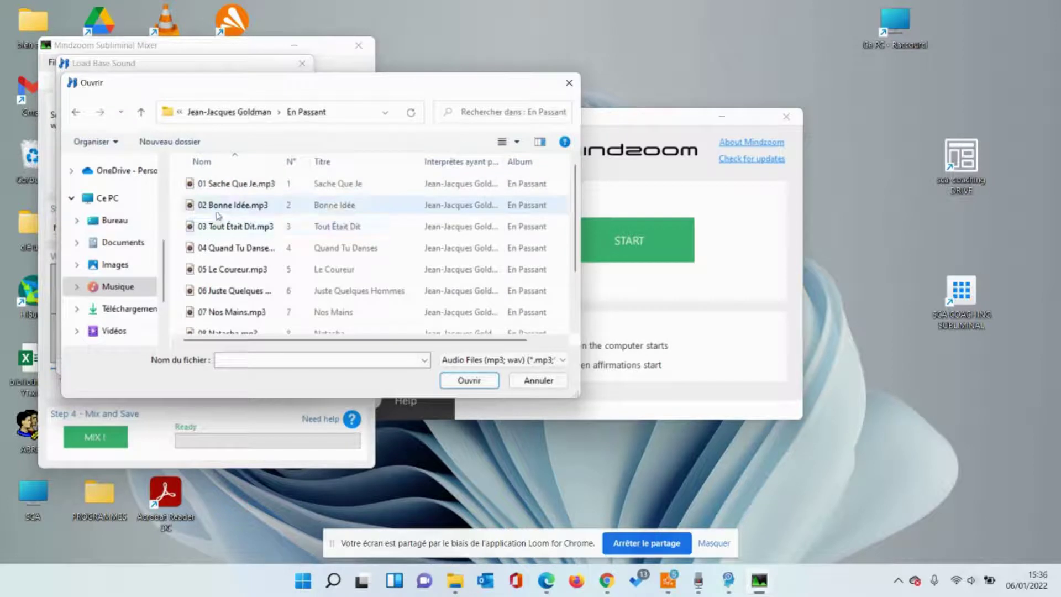
left_click(220, 207)
left_click(468, 381)
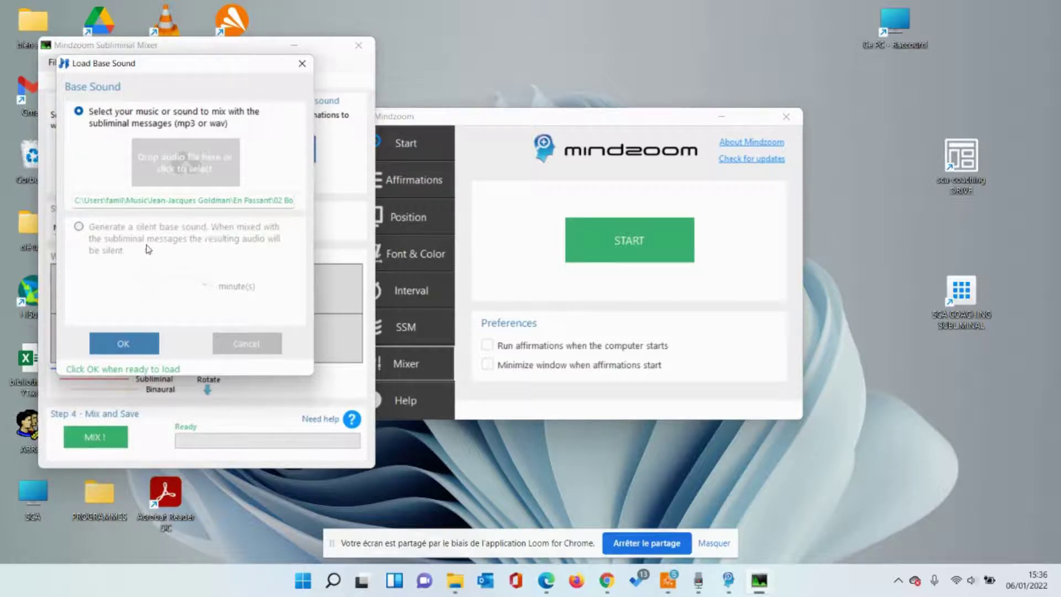
left_click(126, 348)
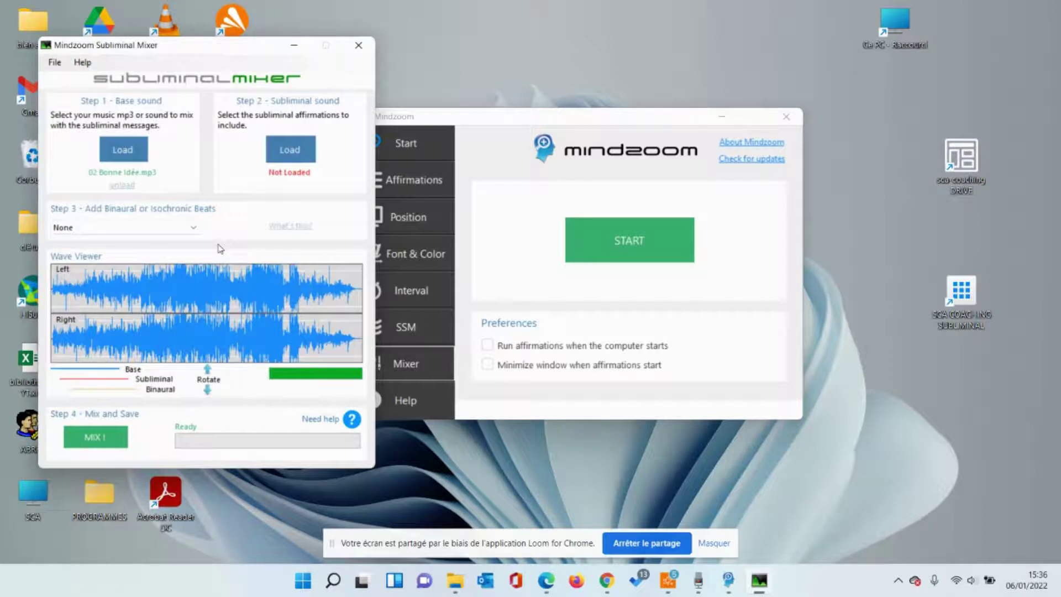
left_click(288, 156)
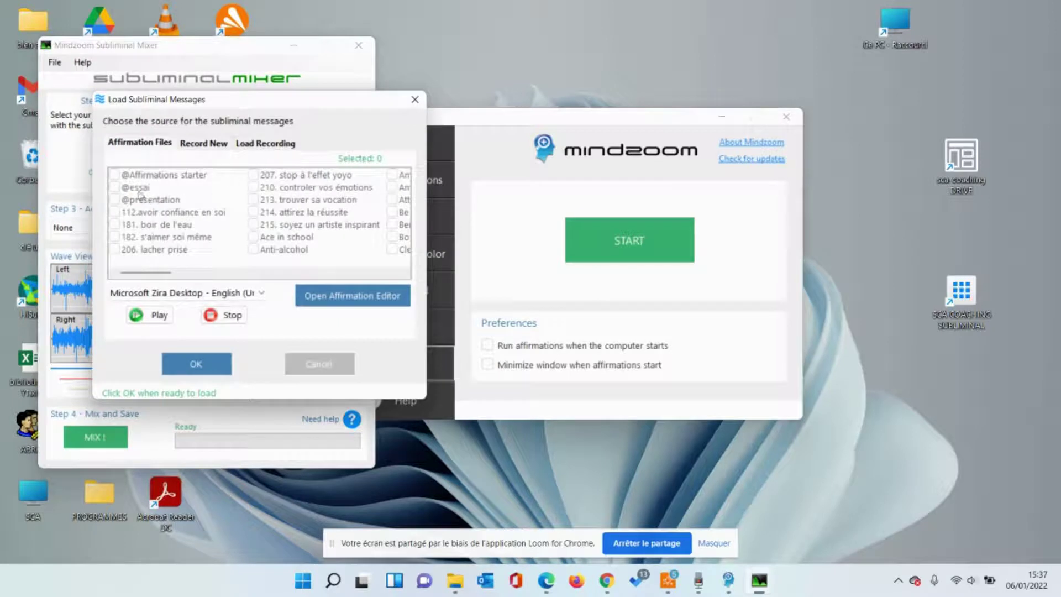
left_click(114, 188)
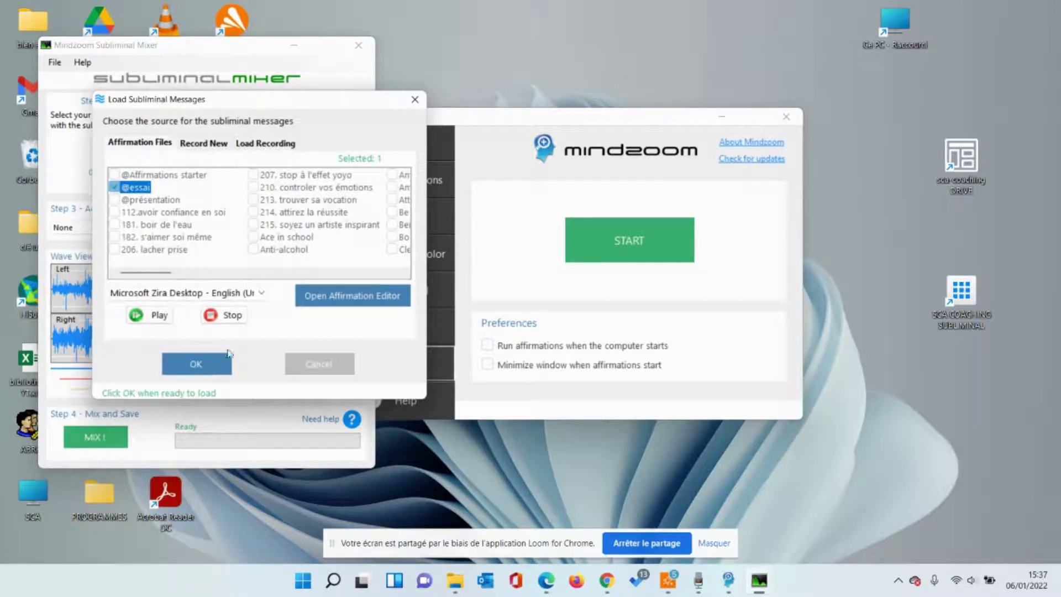
left_click(157, 314)
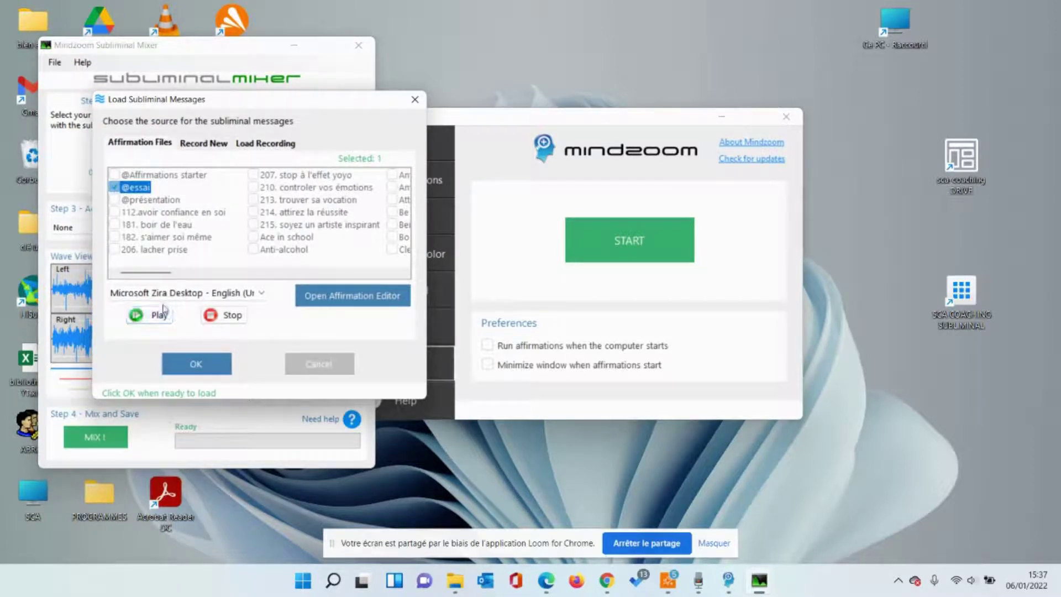
left_click(255, 292)
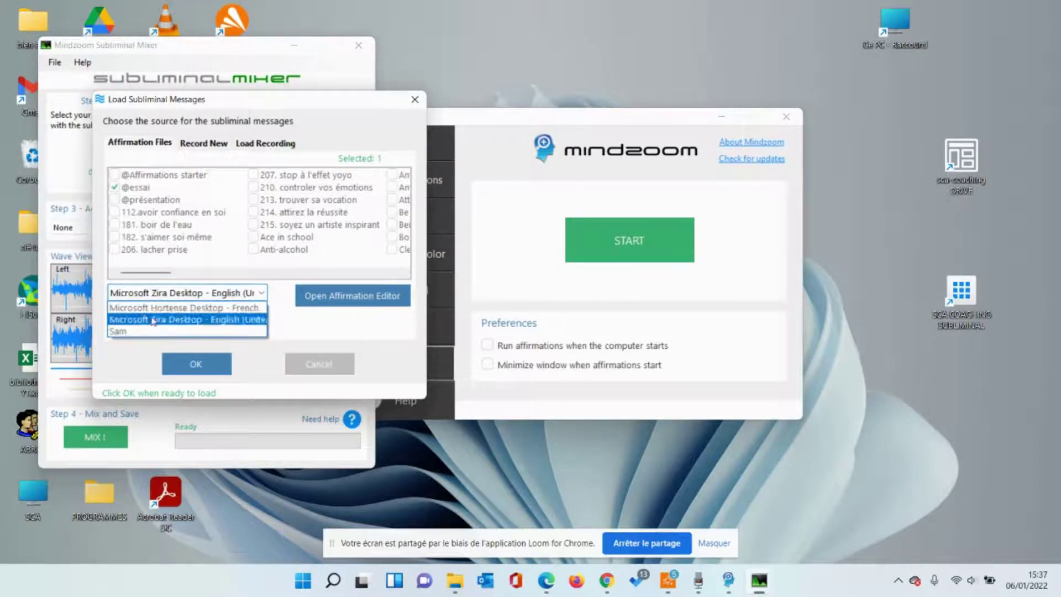
left_click(165, 308)
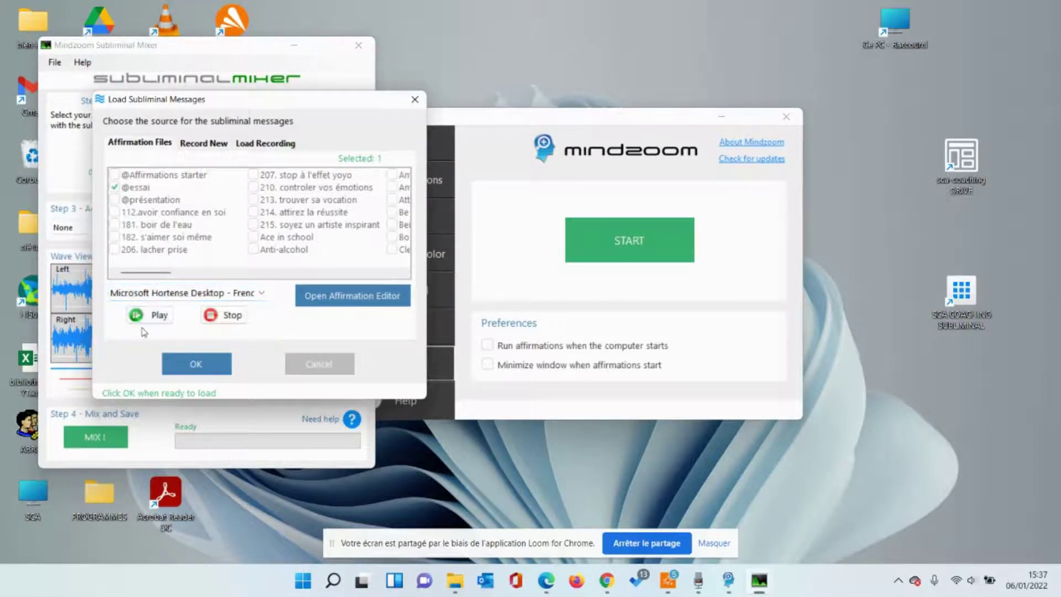
left_click(154, 320)
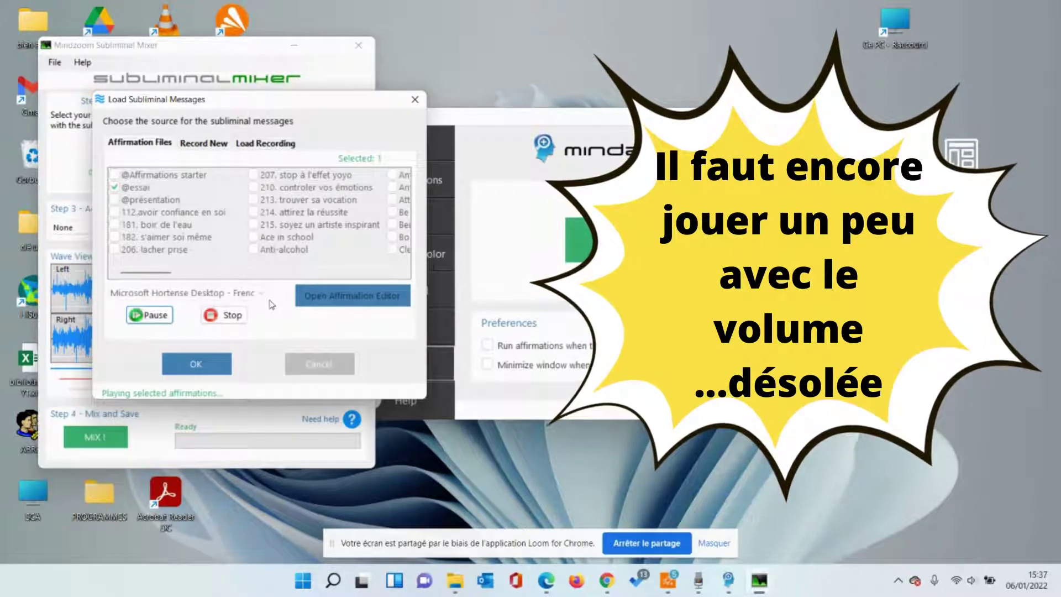
left_click(204, 358)
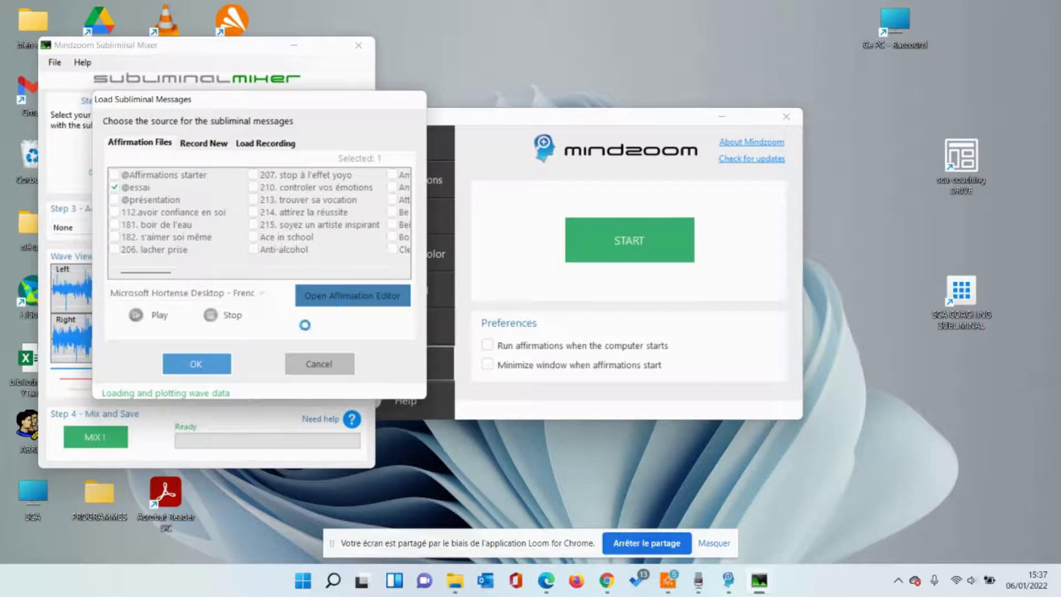
left_click(277, 327)
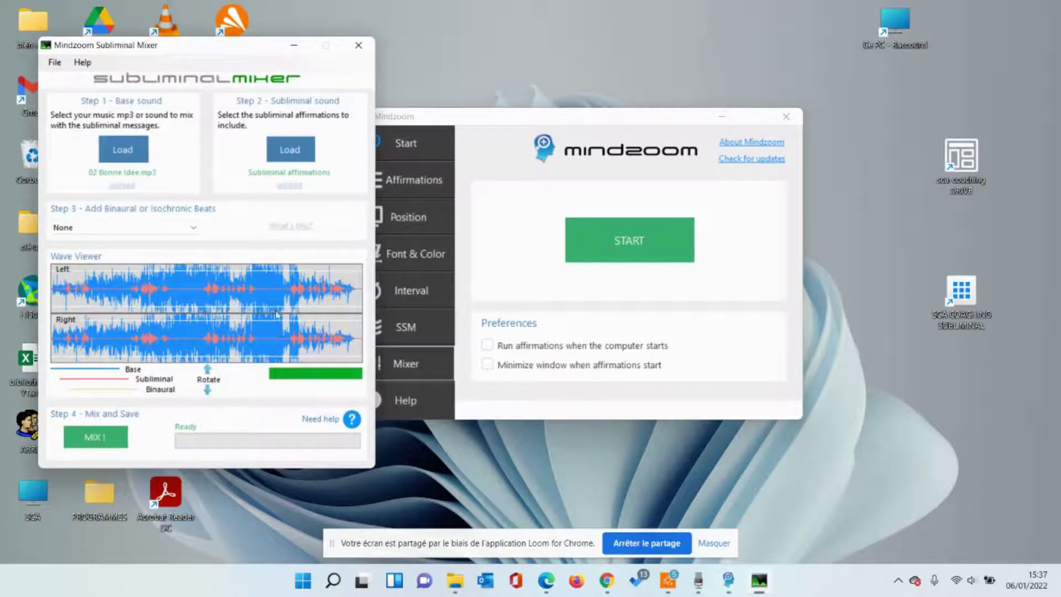
left_click(291, 151)
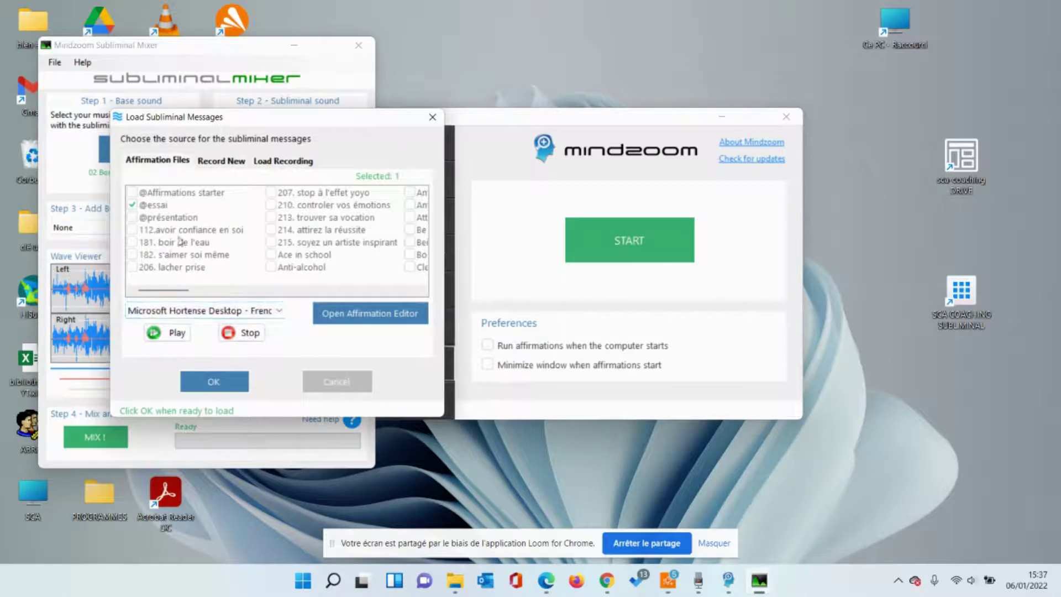
left_click(358, 319)
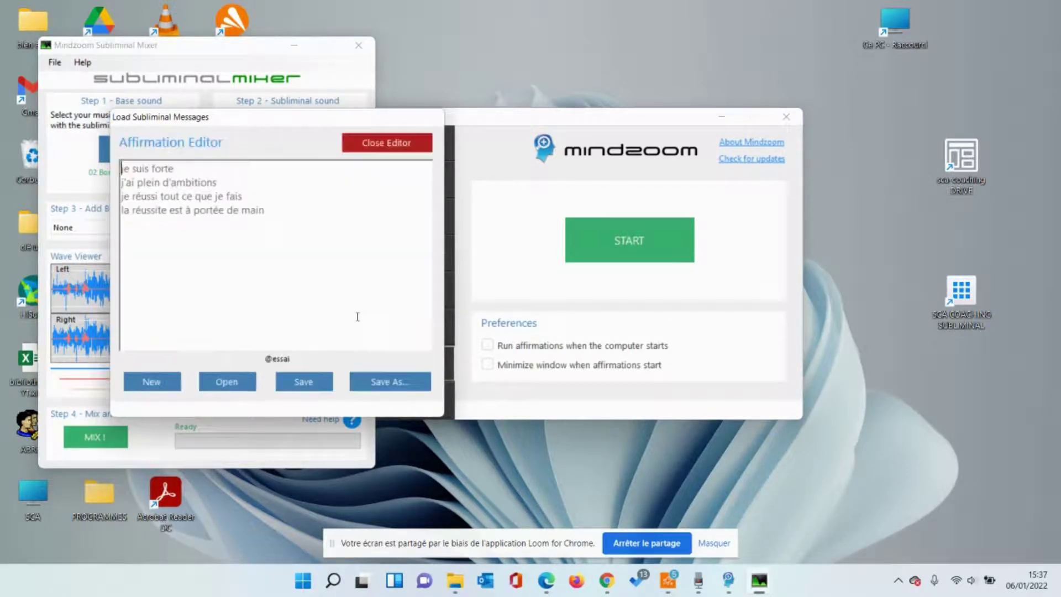
left_click(326, 288)
type("je suis ta")
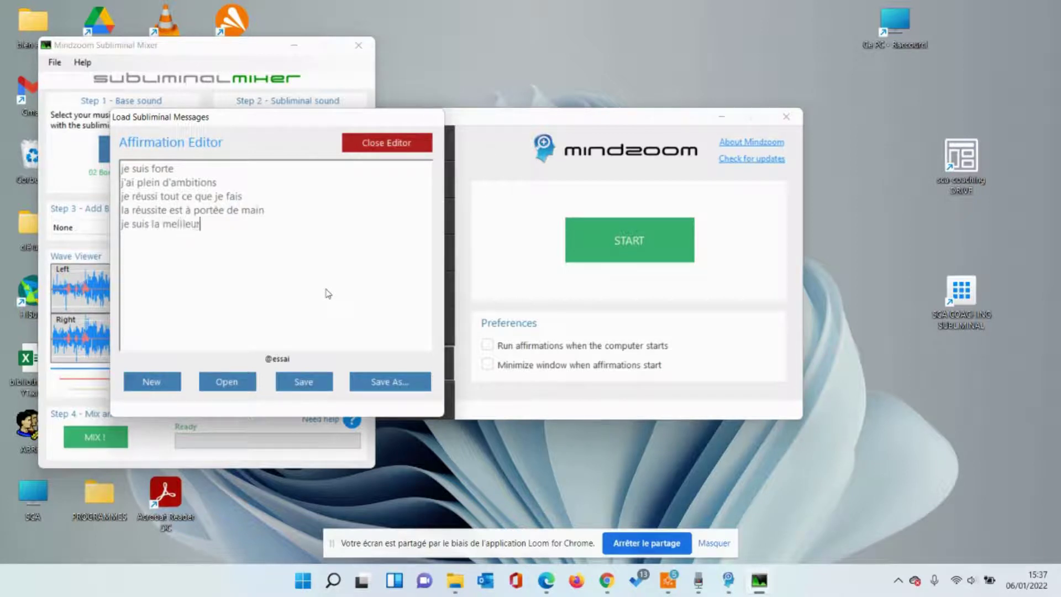
type(" meilleure")
left_click(301, 381)
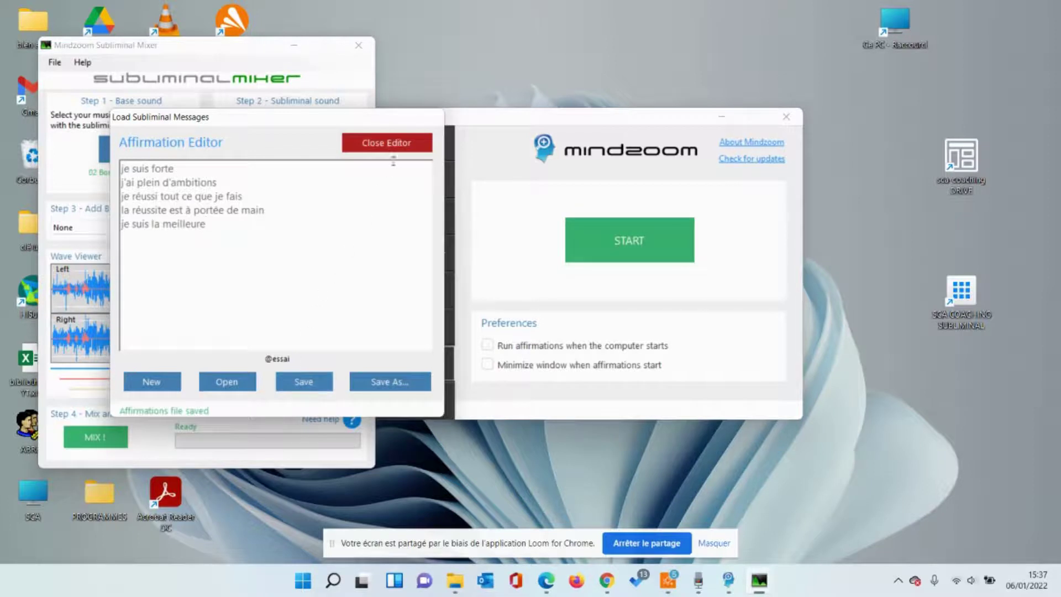
left_click(395, 143)
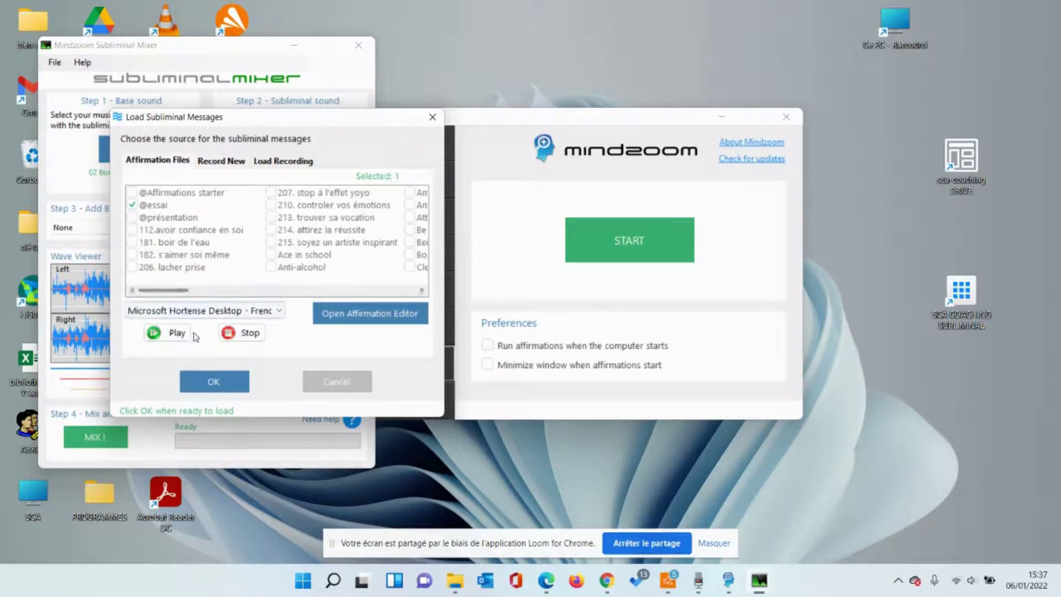
left_click(214, 380)
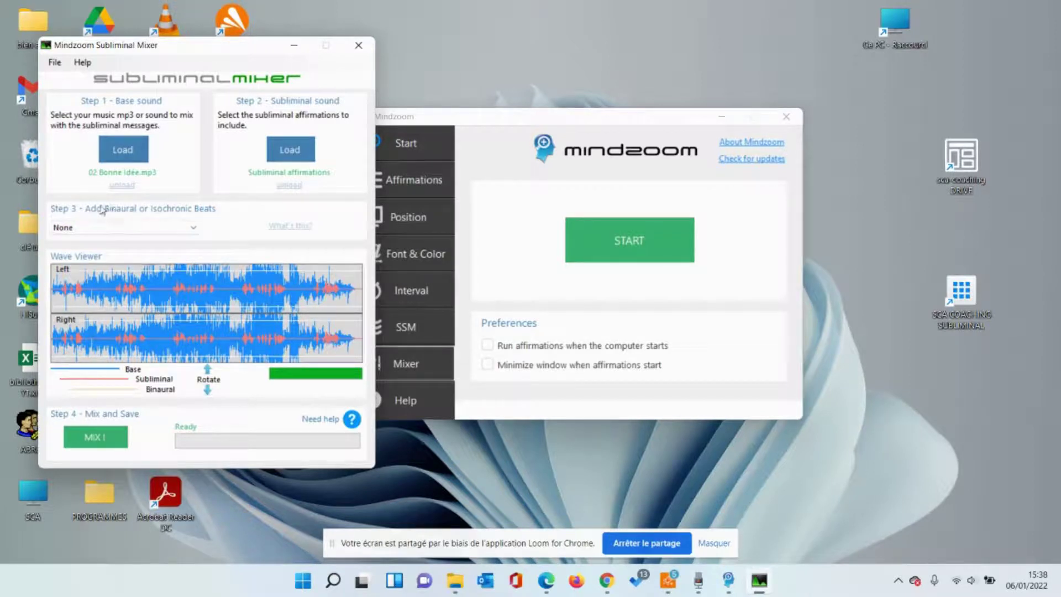
Add Theta wave (Binaural) beats to the mix and save it as an MP3 named essai mixer in the En Passant folder
left_click(193, 228)
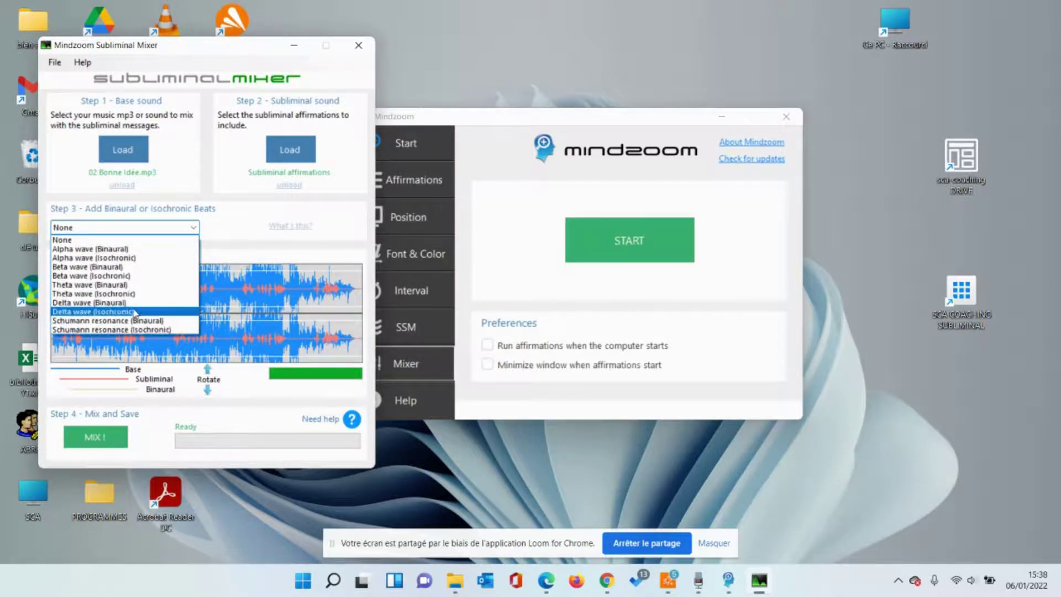
left_click(77, 286)
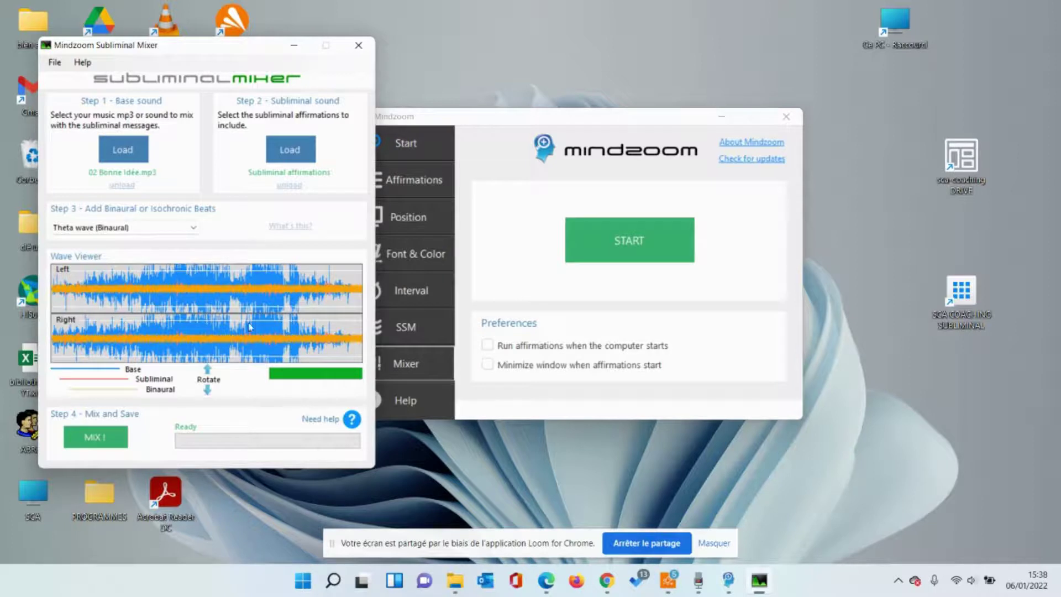
left_click(95, 437)
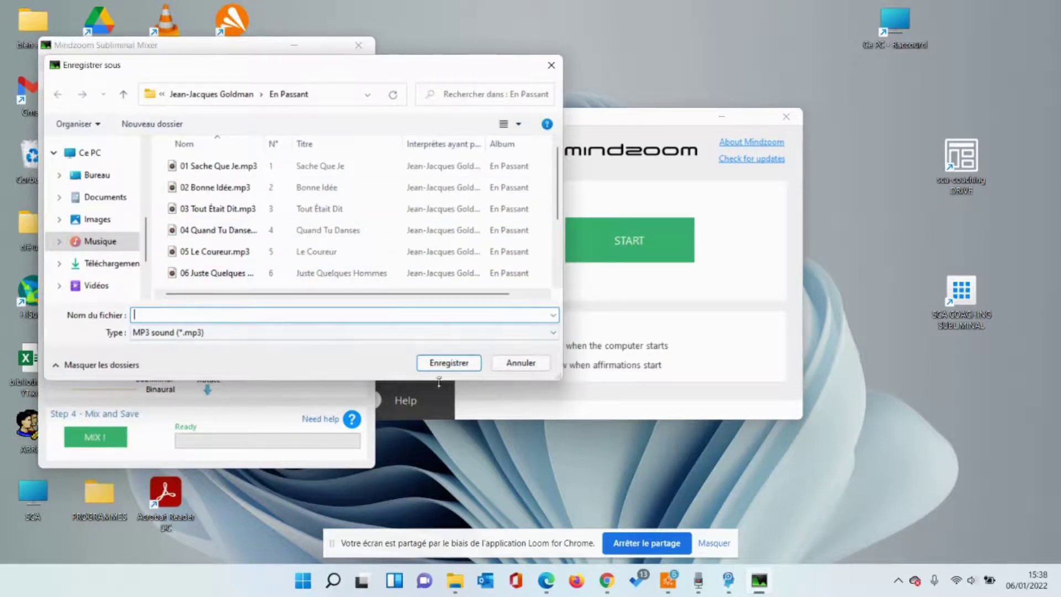
left_click(448, 365)
type("essai mixer")
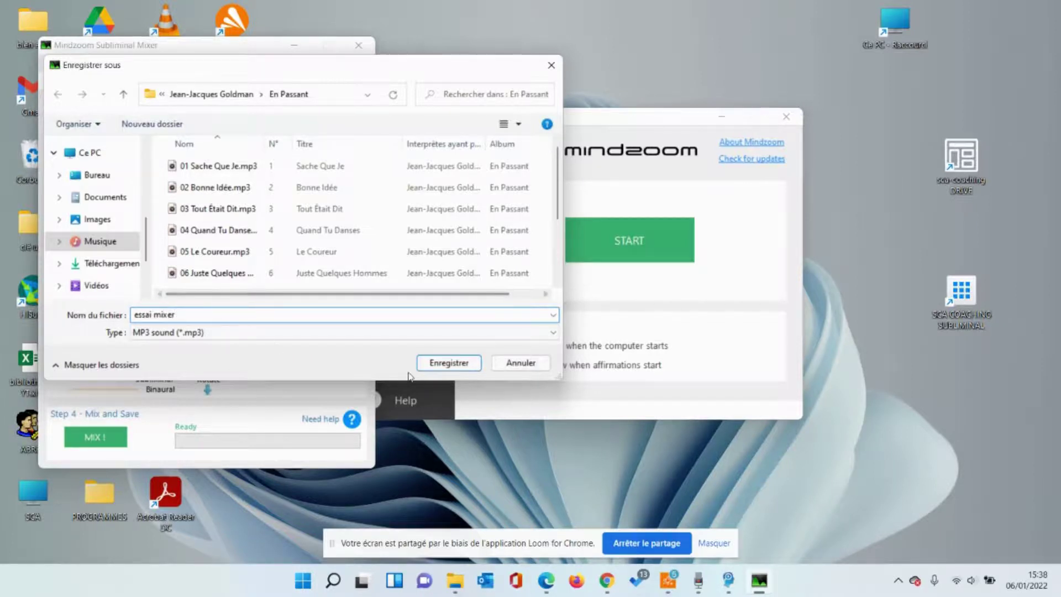
left_click(444, 362)
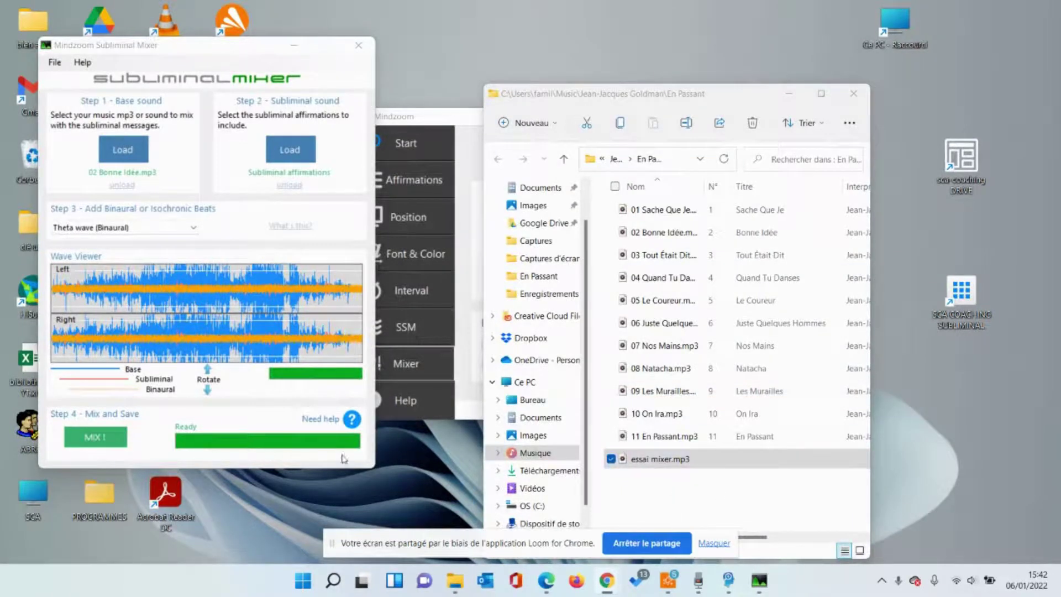
Play essai mixer.mp3 in Groove Musique to listen to the mix, and close the player
left_click(651, 464)
double_click(652, 463)
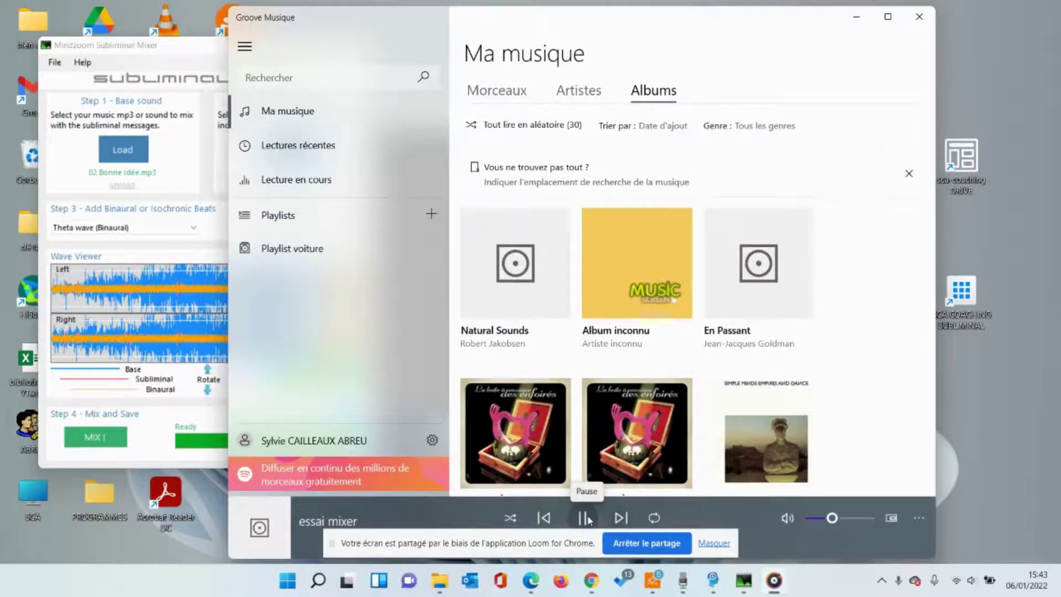
left_click(581, 517)
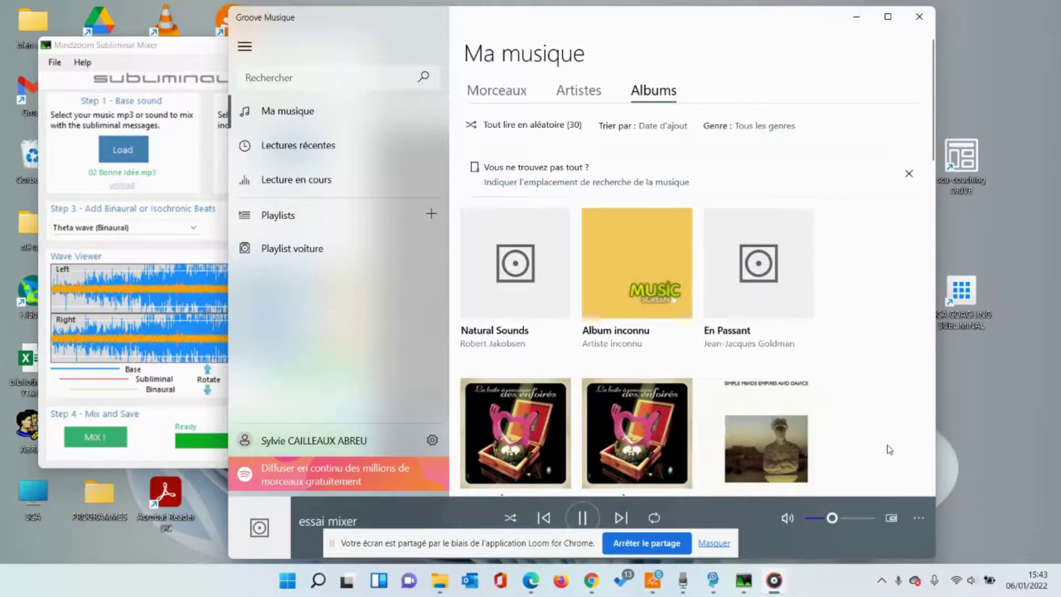
scroll(889, 449, "down", 3)
scroll(888, 448, "up", 3)
mouse_move(757, 476)
left_click_drag(819, 6, 799, 39)
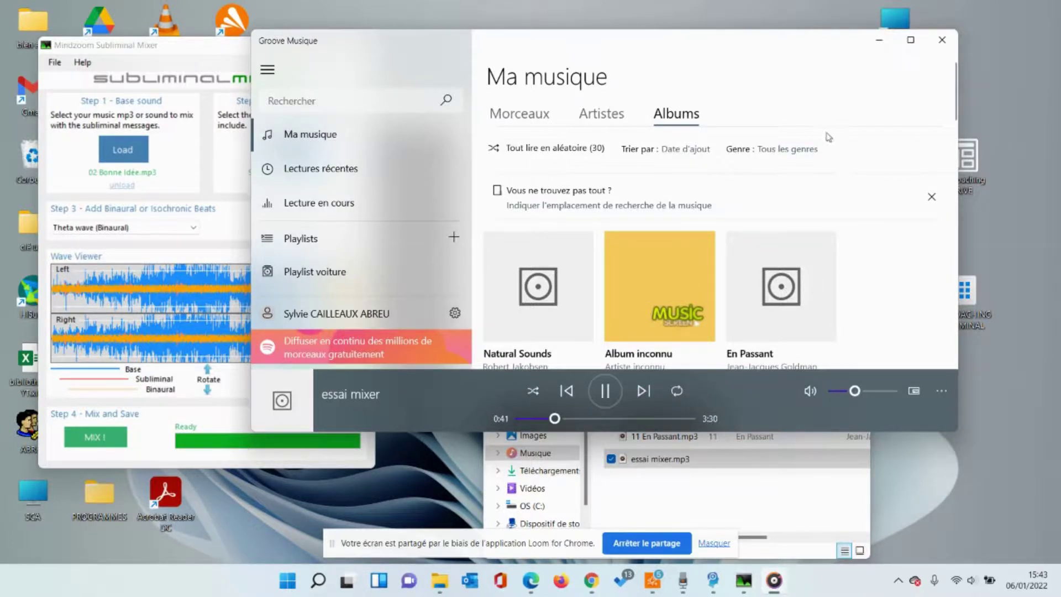
left_click(940, 42)
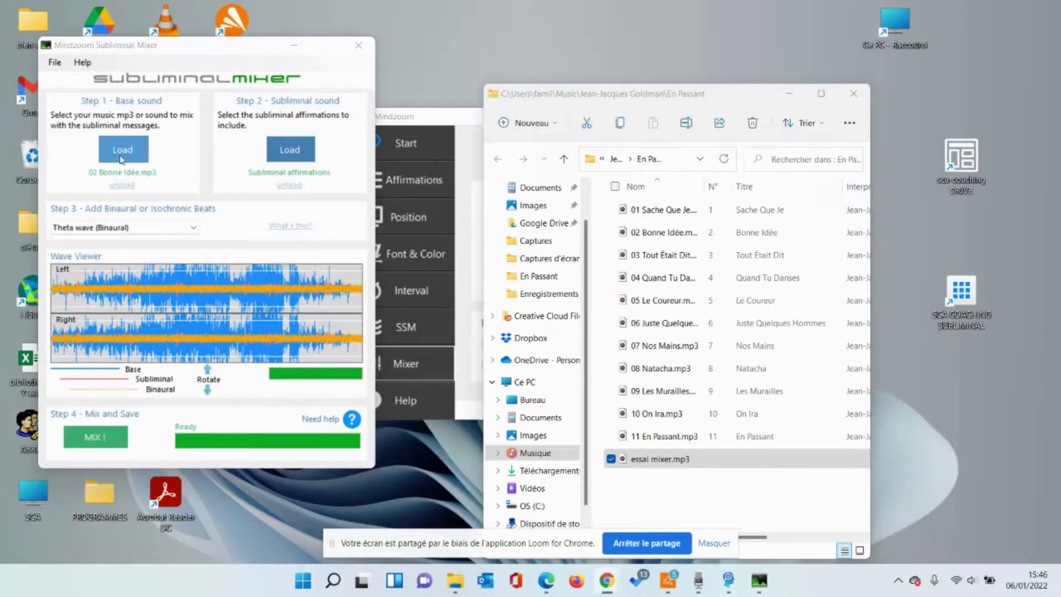
Open the new voice recording options for the subliminal sound and choose Microphone (Realtek(R) Audio) as the recording device
left_click(298, 152)
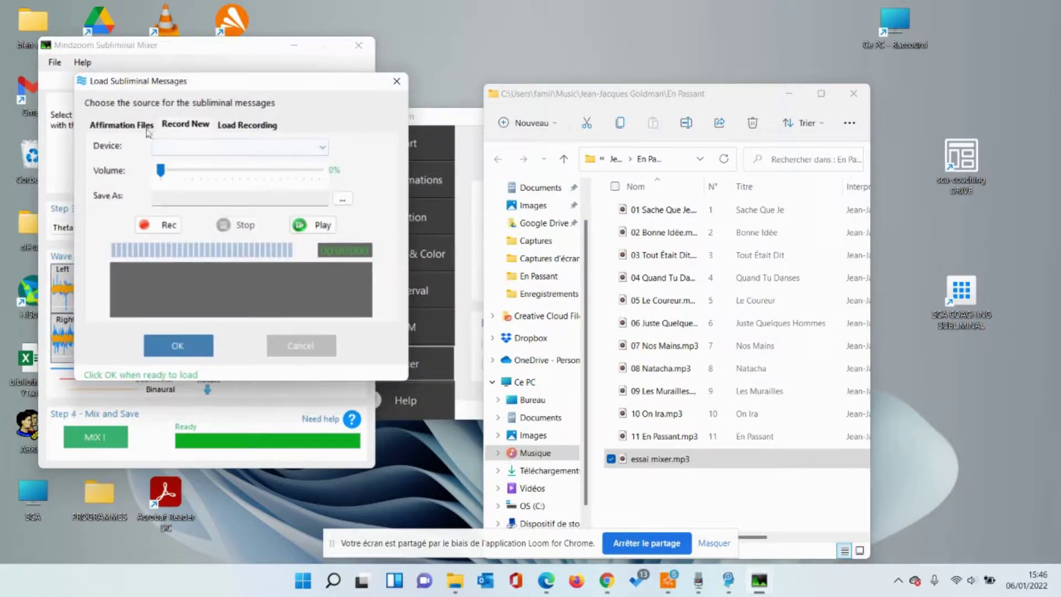
left_click(133, 126)
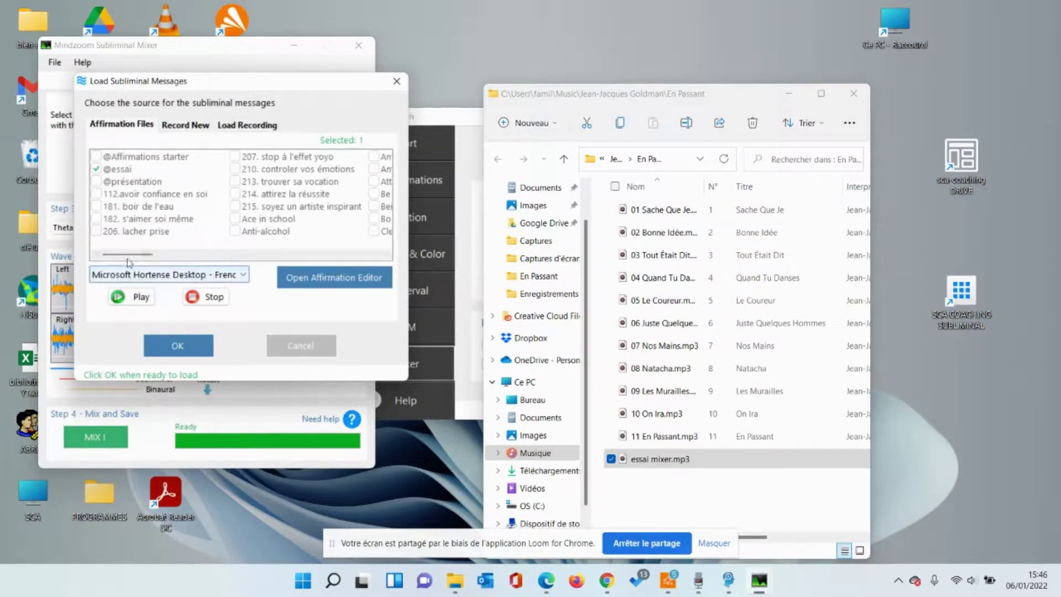
left_click(190, 125)
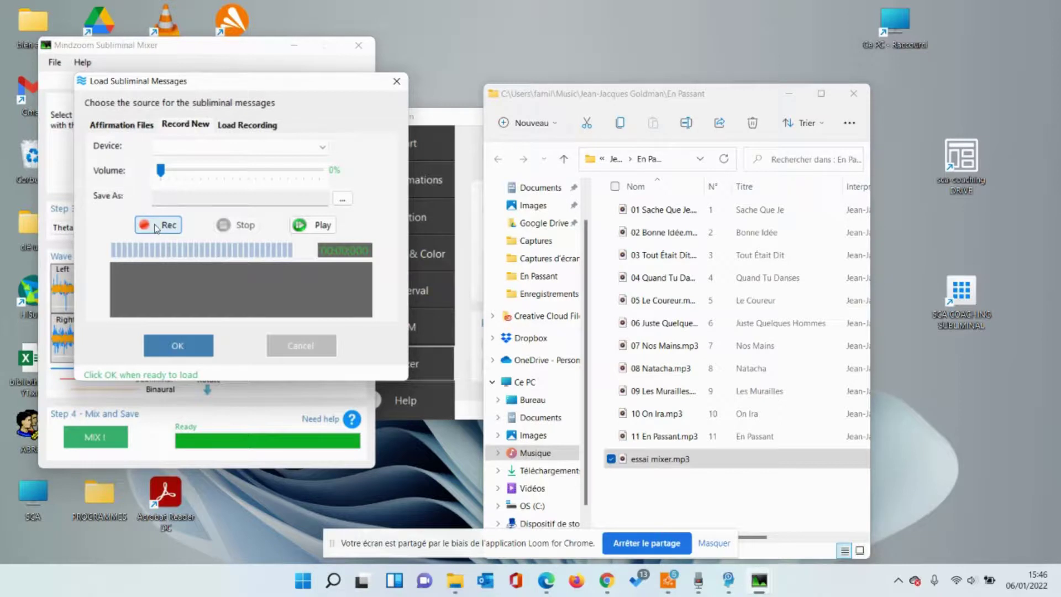
left_click(157, 228)
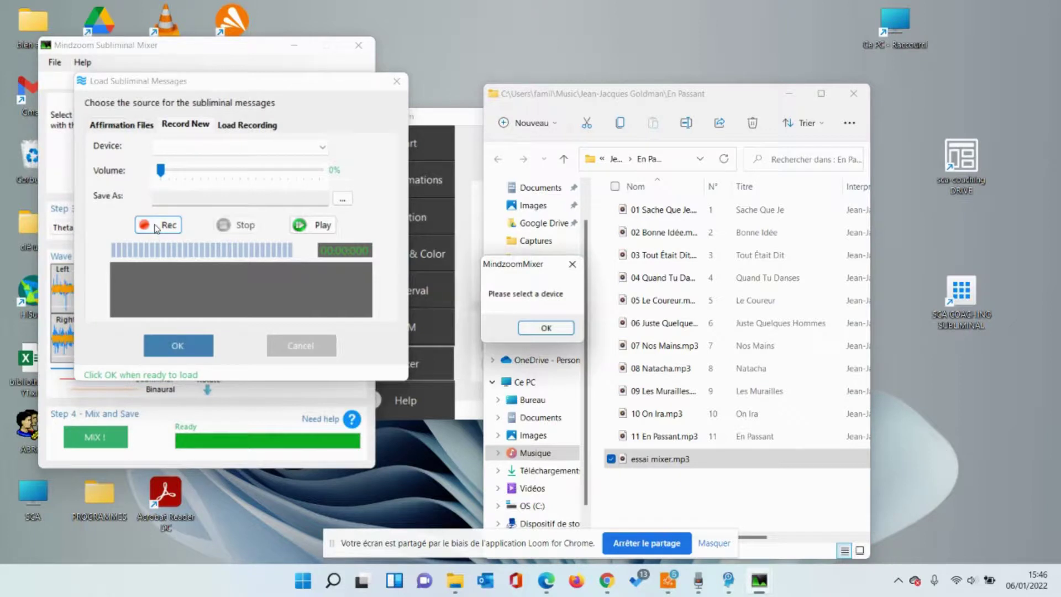
left_click(546, 329)
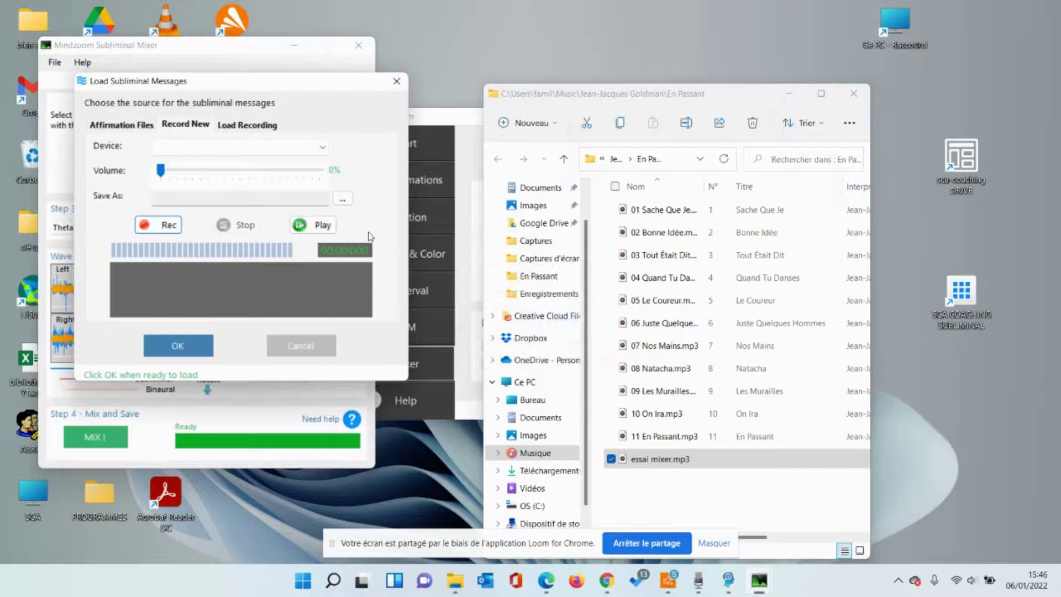
left_click(314, 147)
left_click(237, 161)
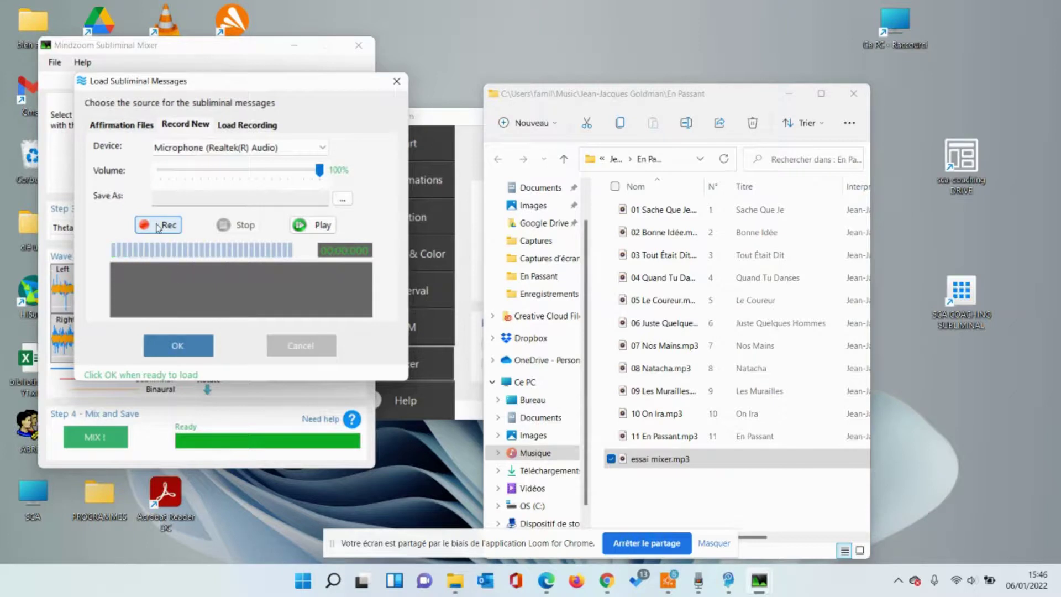
left_click(158, 226)
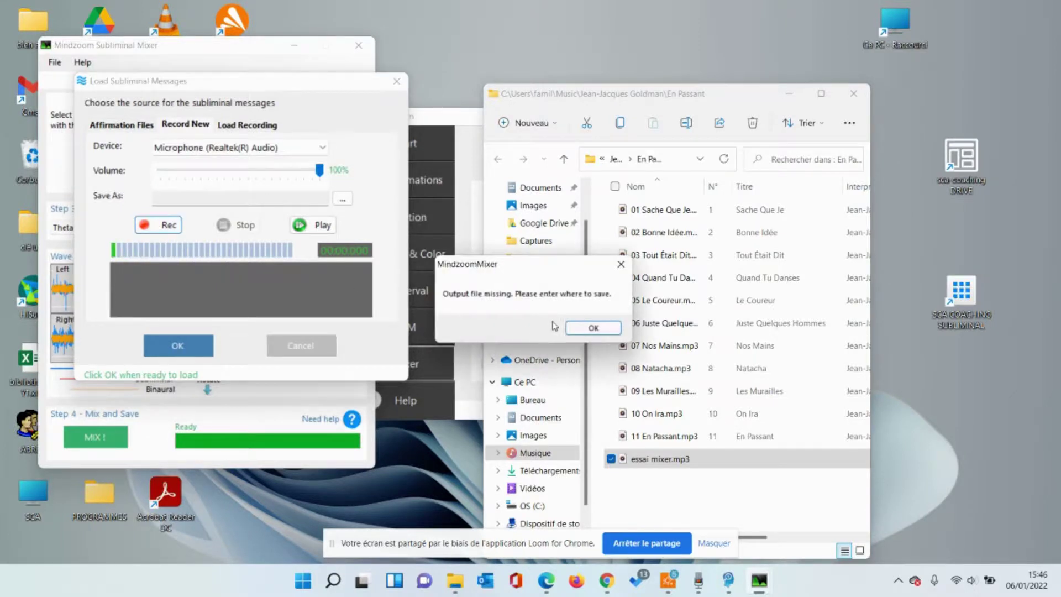
left_click(593, 328)
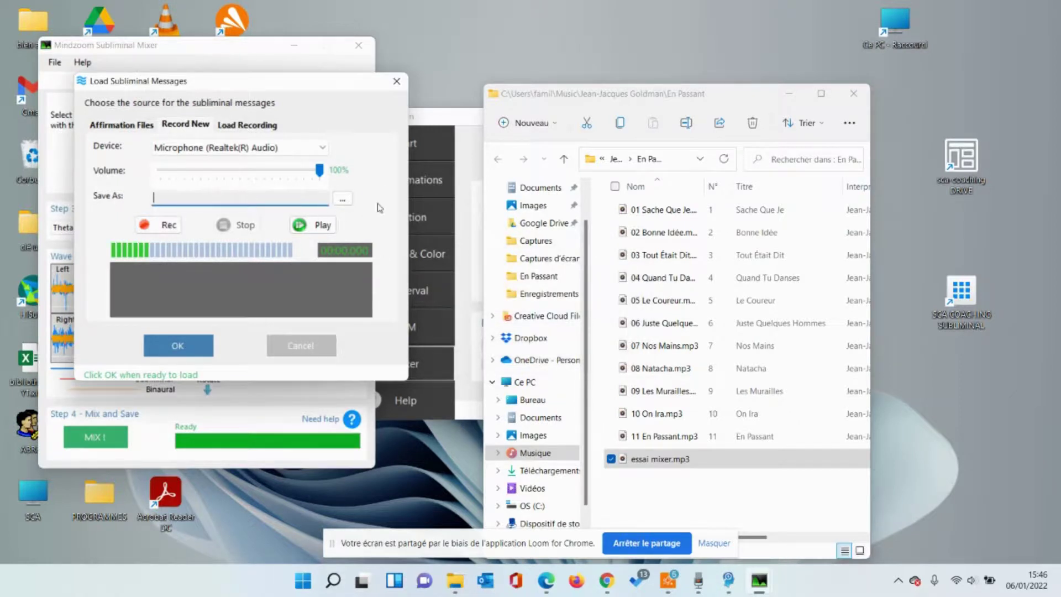
left_click(342, 200)
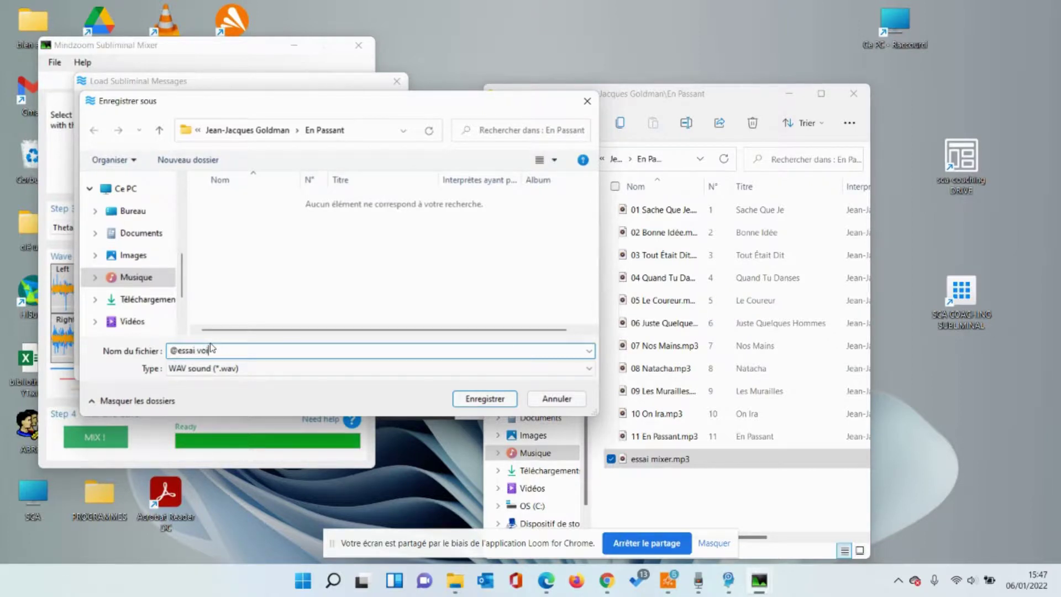
left_click(491, 403)
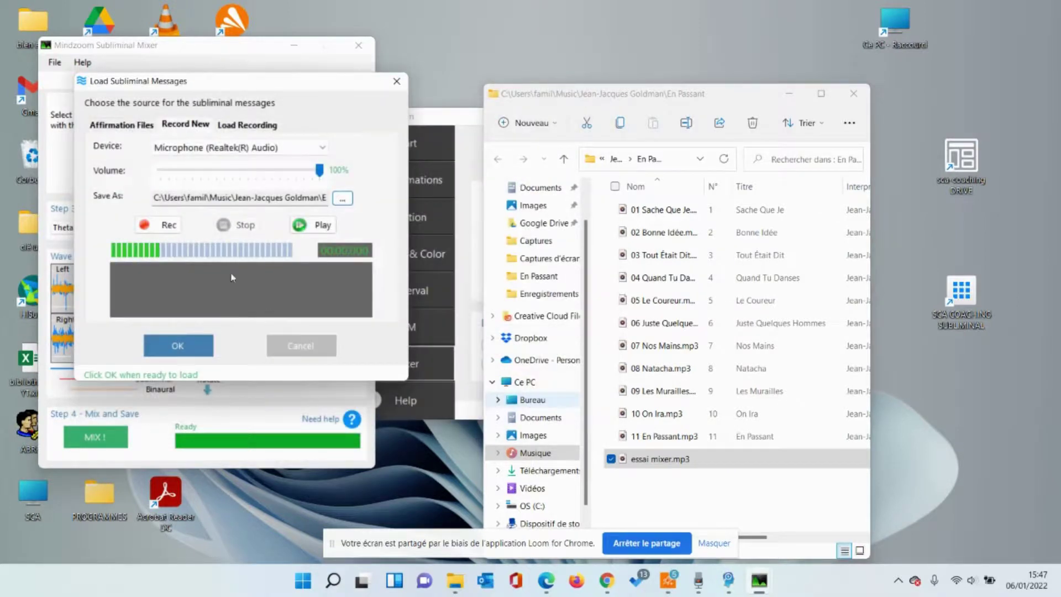
left_click(164, 226)
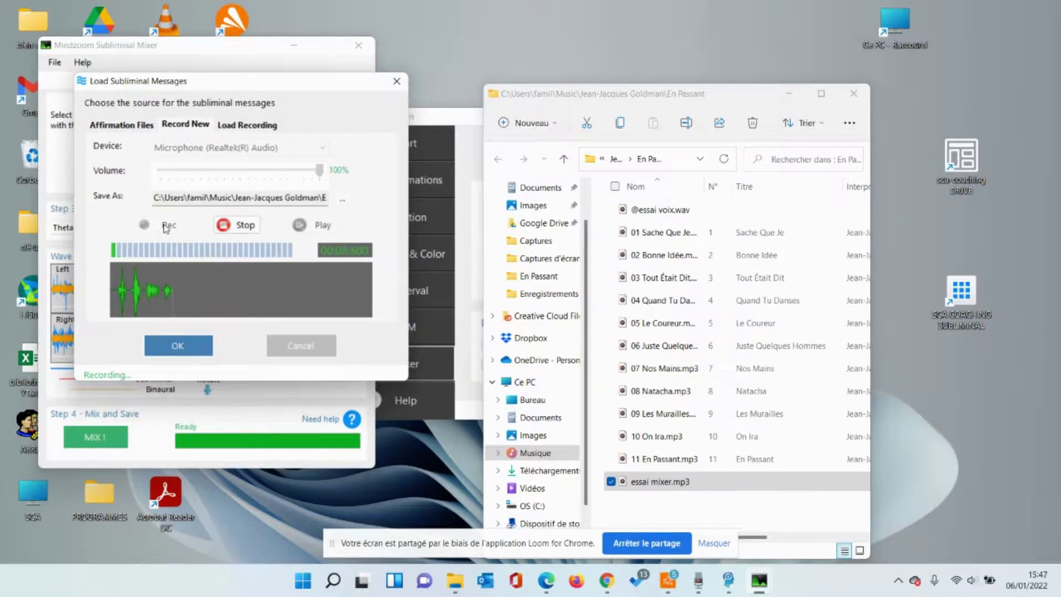
left_click(180, 347)
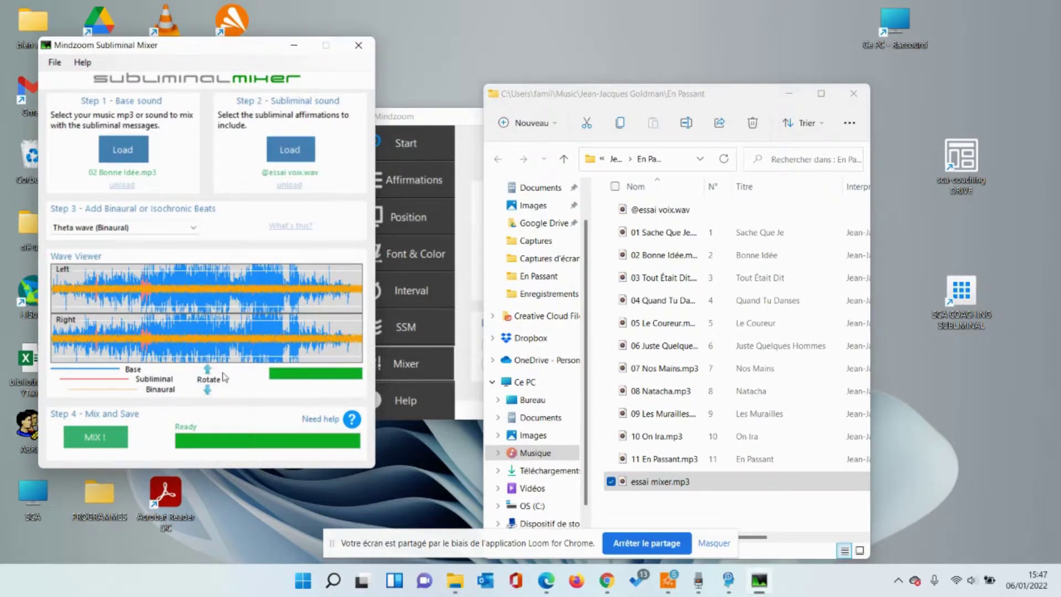
Set the binaural or isochronic beats to None and save the voice mix as an MP3 named essai 2
left_click(196, 229)
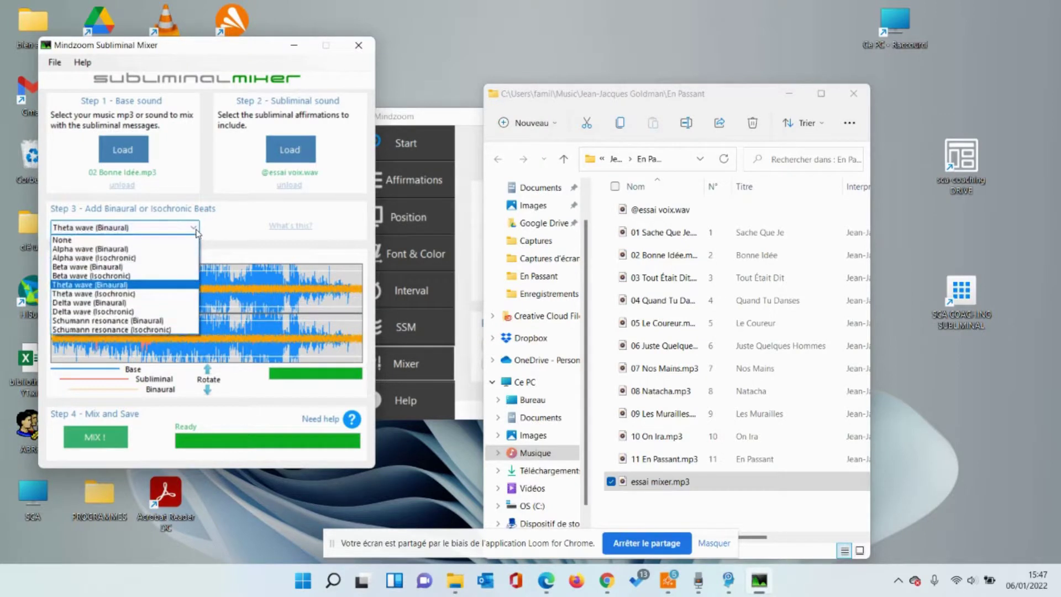
left_click(116, 241)
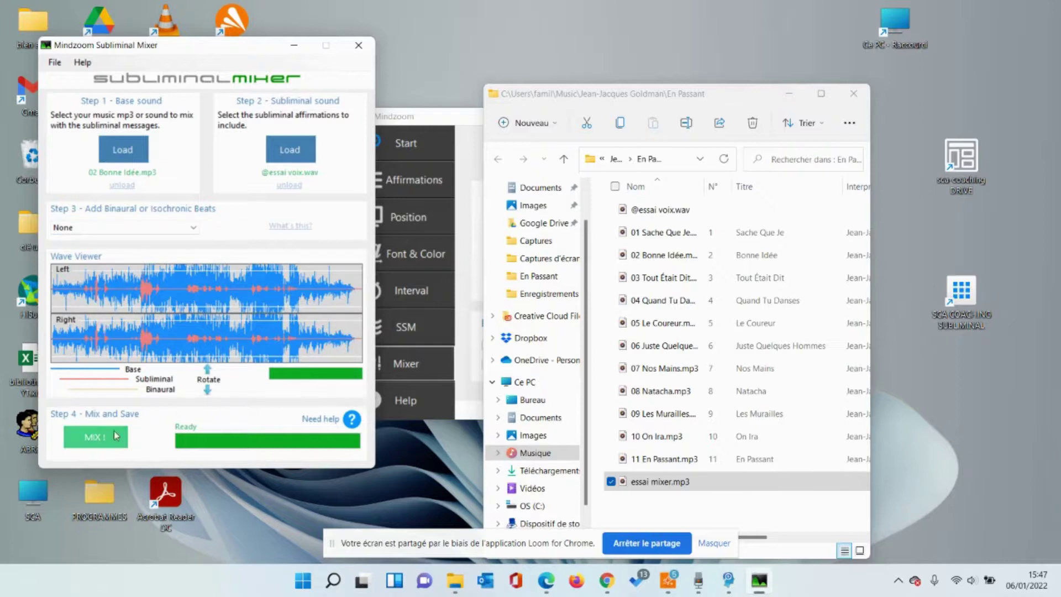
left_click(95, 438)
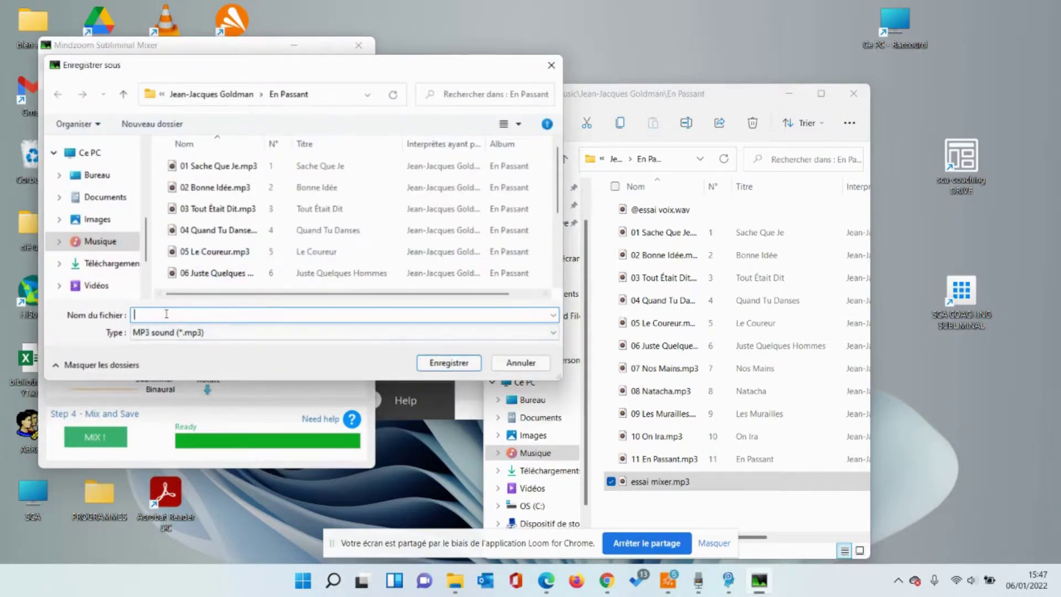
type("essai")
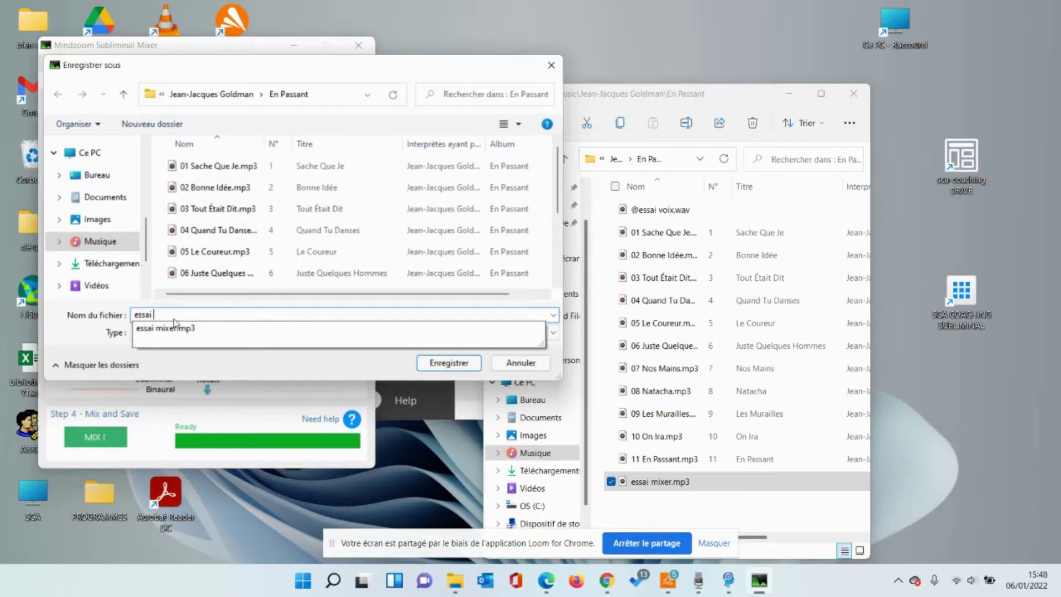
type(" 2")
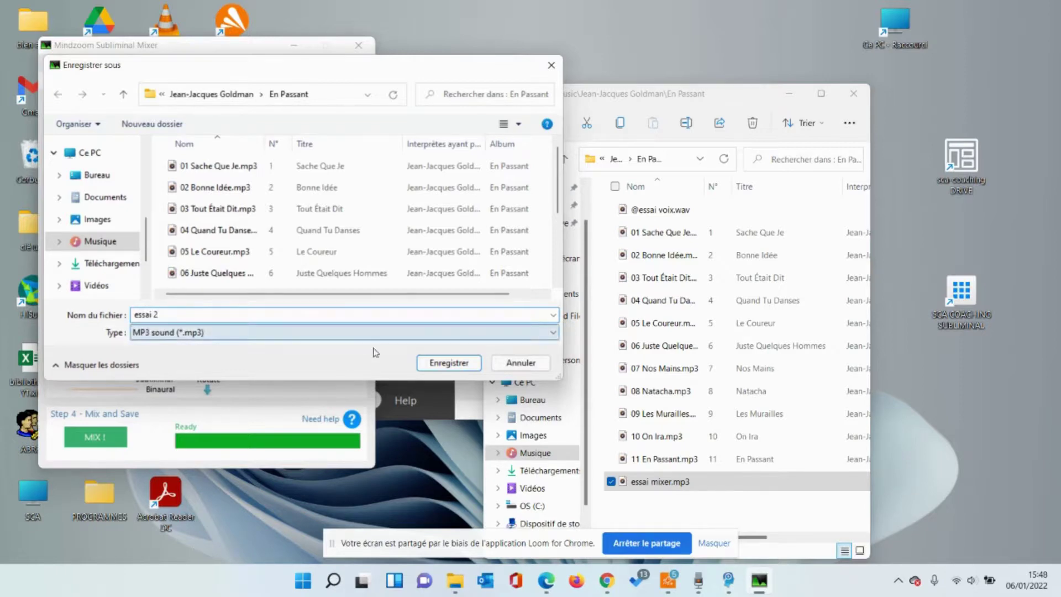
left_click(449, 362)
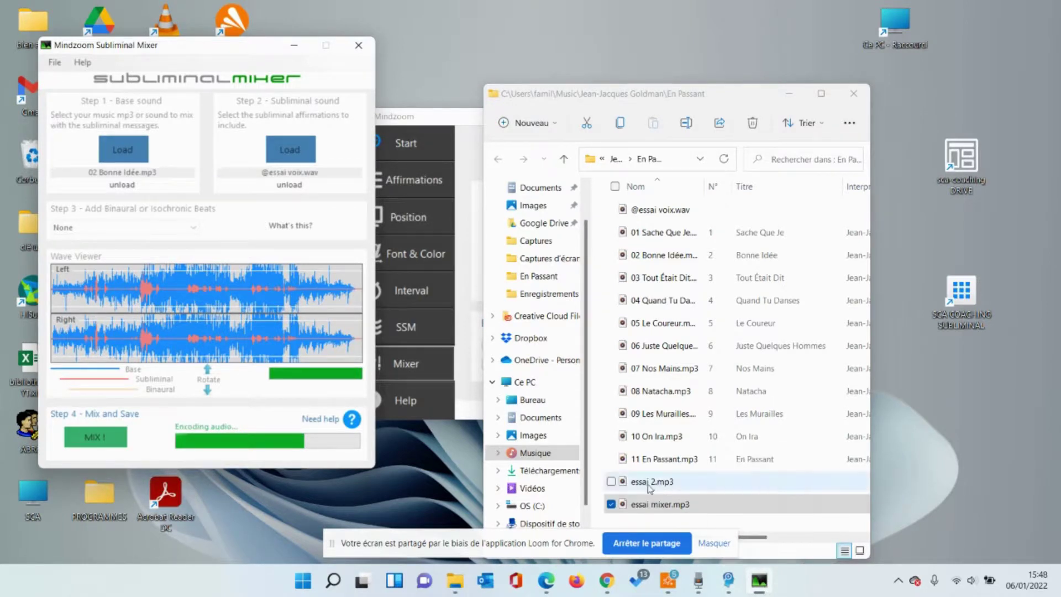
Play essai 2.mp3 in Groove Musique, skipping ahead in the track to check the voice mix, and close the player
left_click(650, 483)
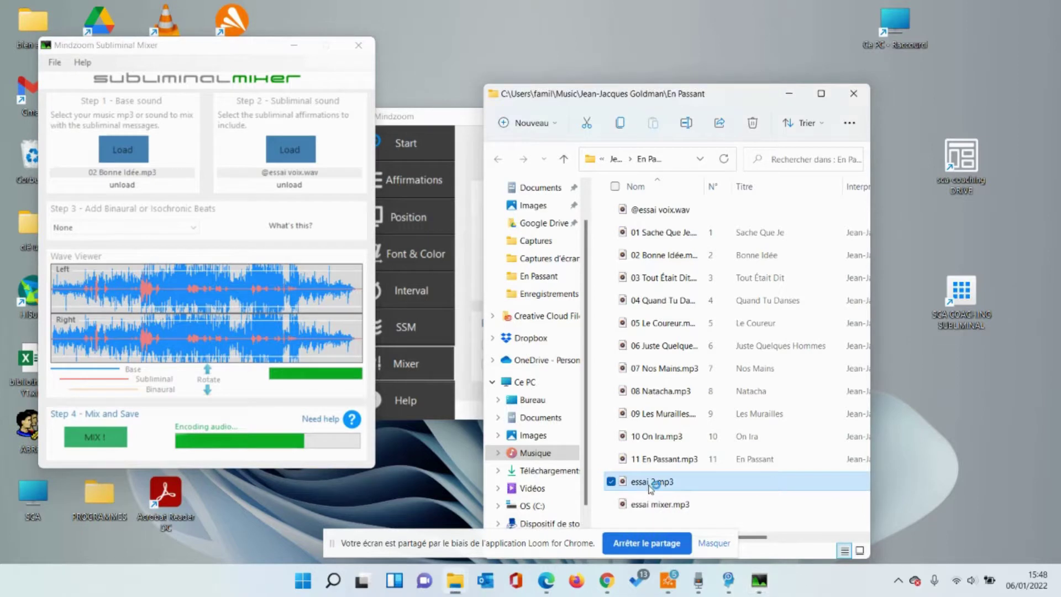
double_click(650, 482)
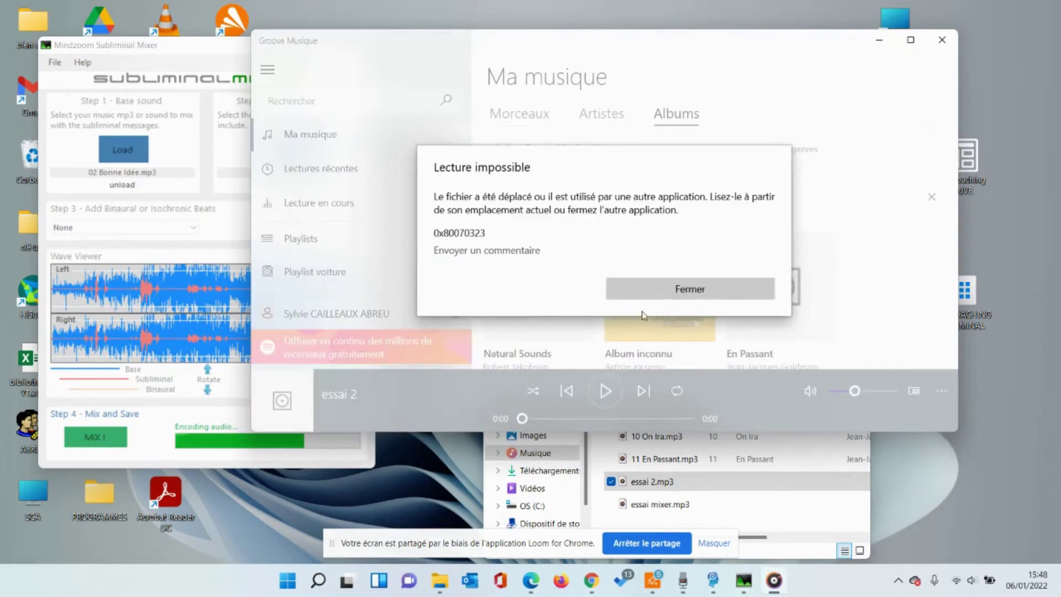
left_click(682, 290)
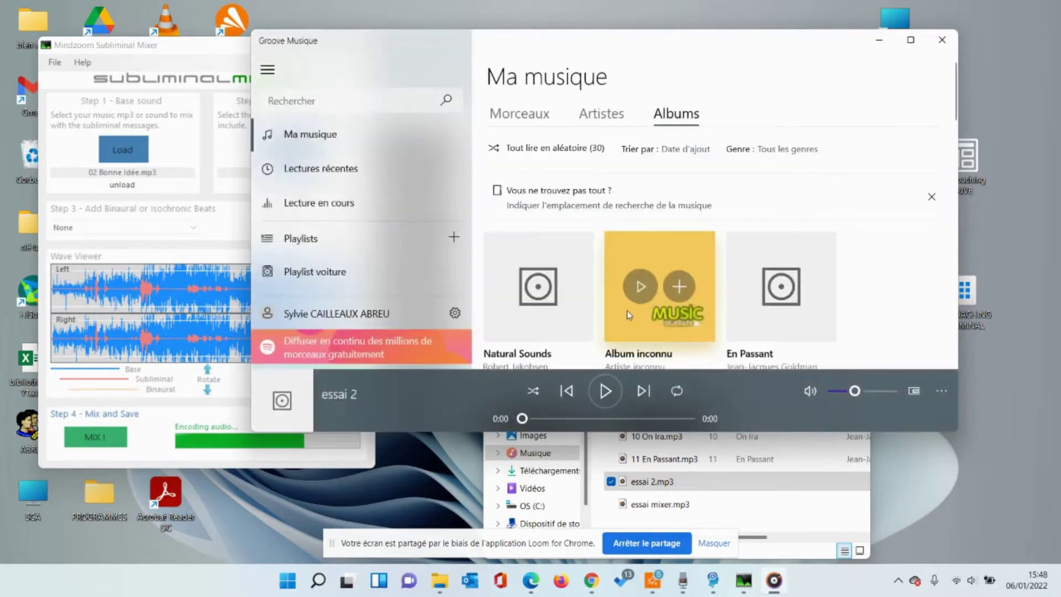
left_click(605, 391)
left_click(684, 292)
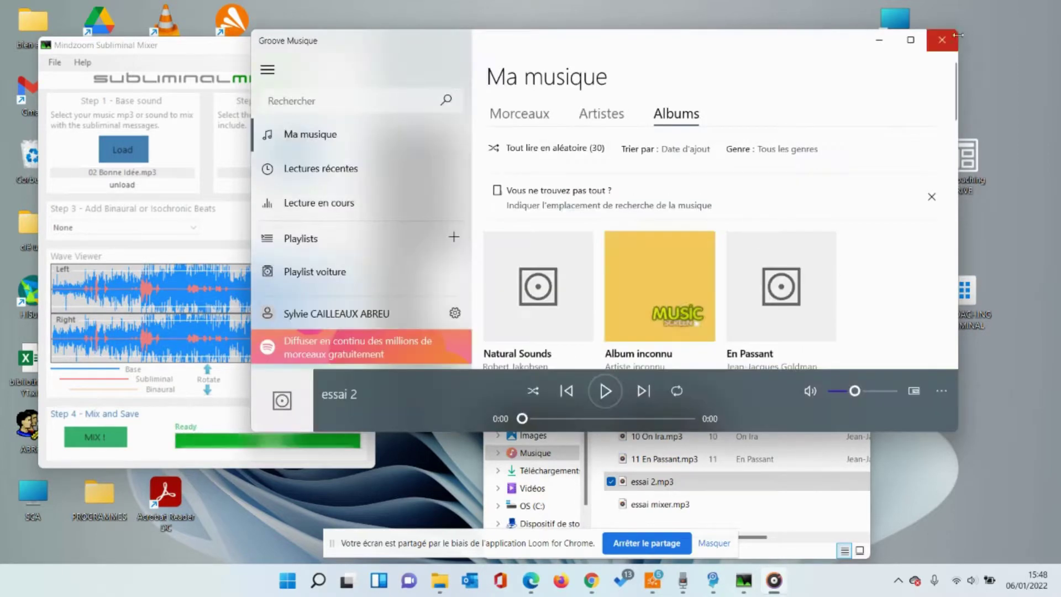
left_click(951, 38)
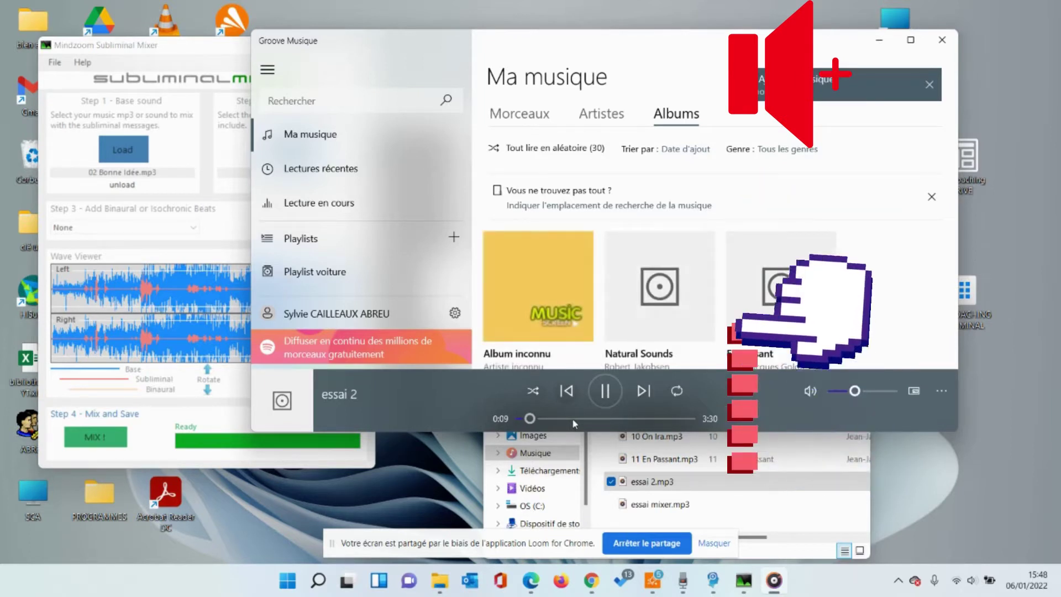
left_click(572, 419)
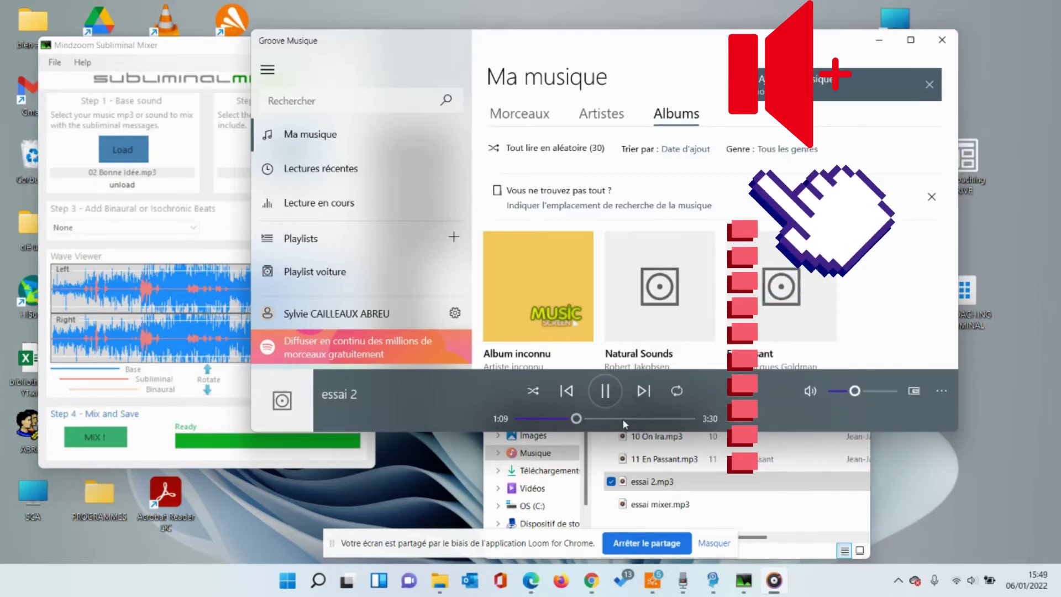
left_click(942, 40)
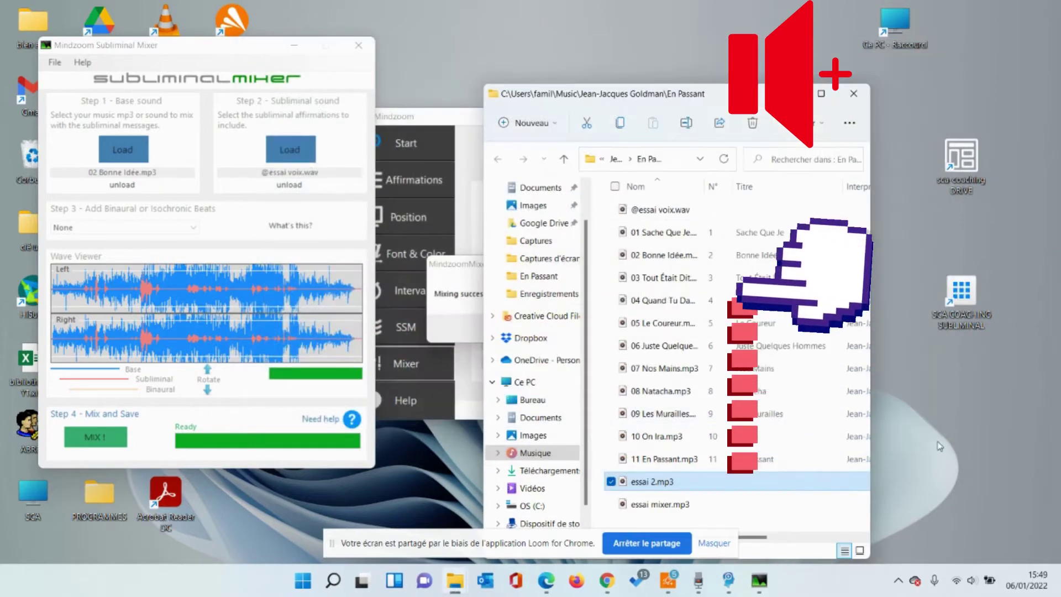